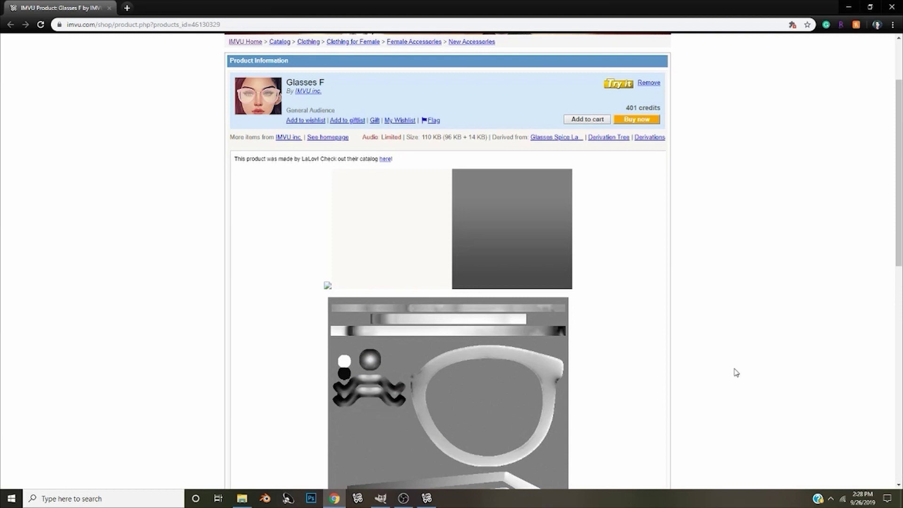
Open the third Snap jpg, the pink glasses texture, from the GIMP folder
{"action": "scroll", "coordinate": [513, 282], "scroll_direction": "down", "scroll_amount": 2}
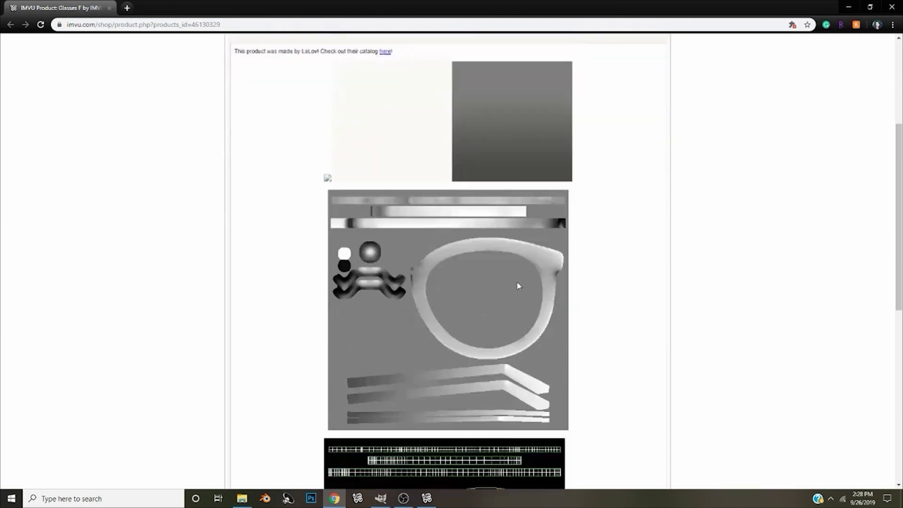
{"action": "scroll", "coordinate": [519, 284], "scroll_direction": "down", "scroll_amount": 9}
{"action": "scroll", "coordinate": [520, 286], "scroll_direction": "up", "scroll_amount": 5}
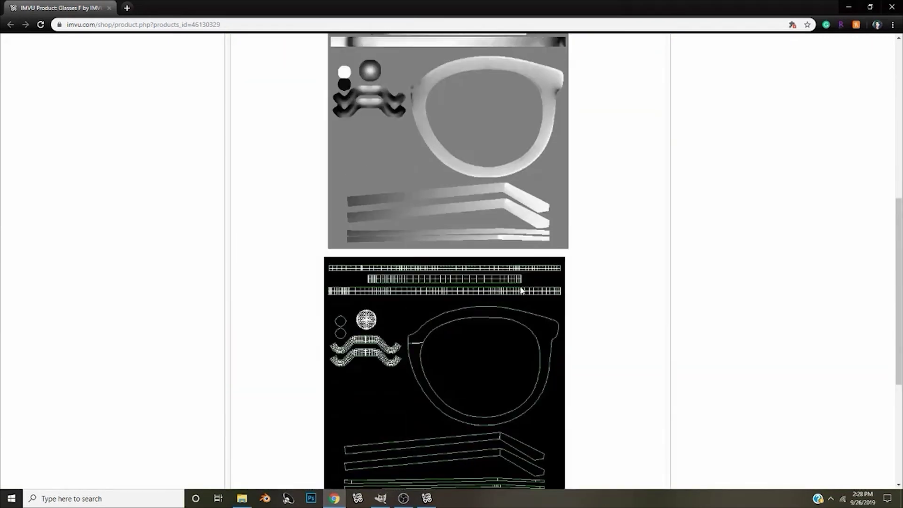
{"action": "scroll", "coordinate": [519, 288], "scroll_direction": "up", "scroll_amount": 6}
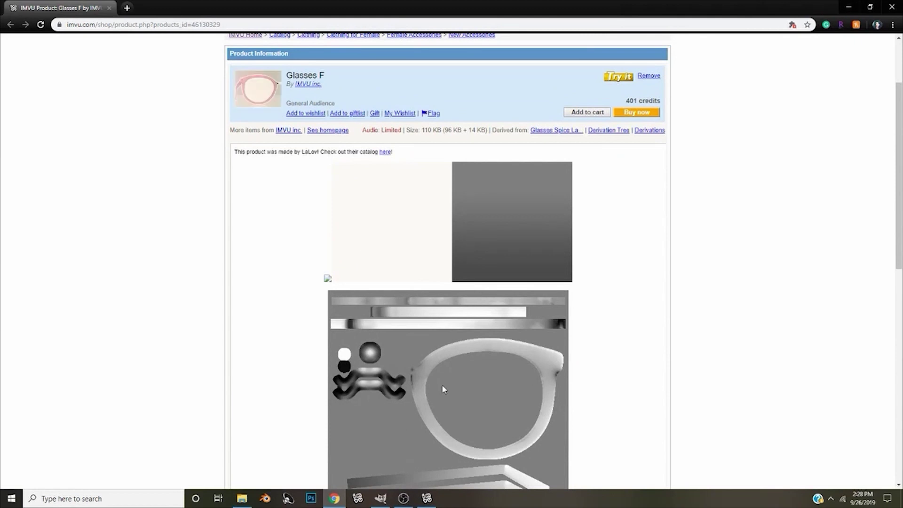
{"action": "left_click", "coordinate": [385, 505]}
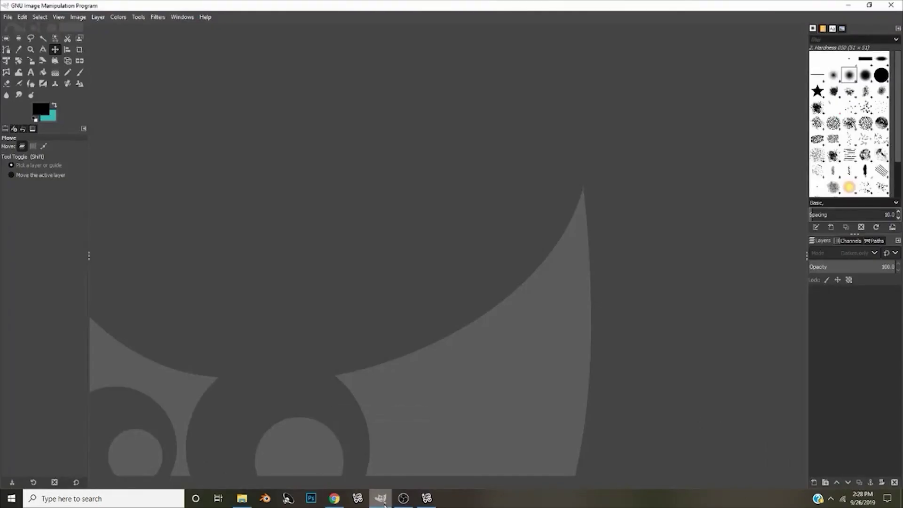
{"action": "left_click", "coordinate": [9, 19]}
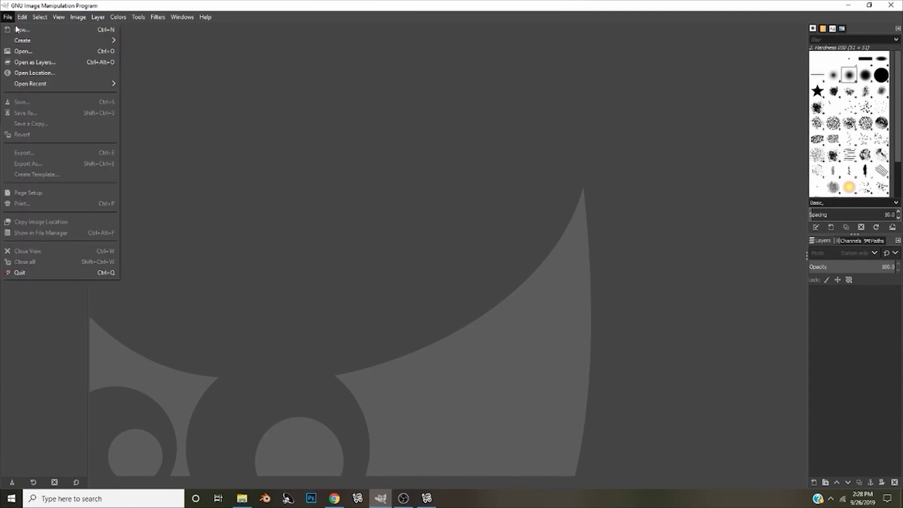
{"action": "left_click", "coordinate": [23, 50]}
{"action": "double_click", "coordinate": [350, 55]}
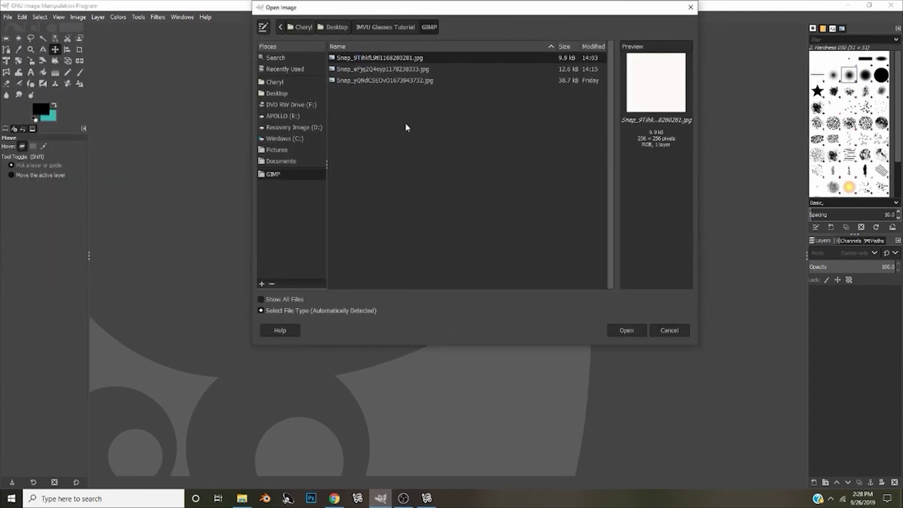
{"action": "left_click", "coordinate": [375, 70]}
{"action": "left_click", "coordinate": [375, 81]}
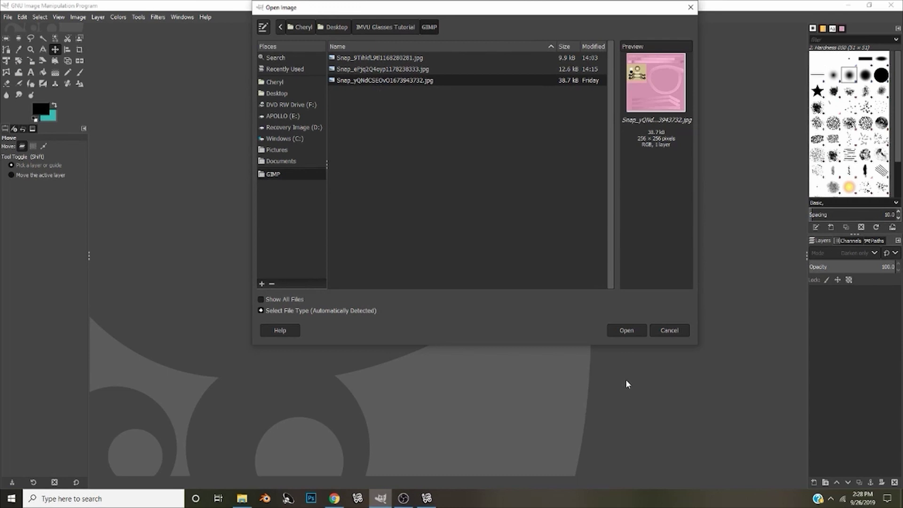
{"action": "left_click", "coordinate": [627, 331]}
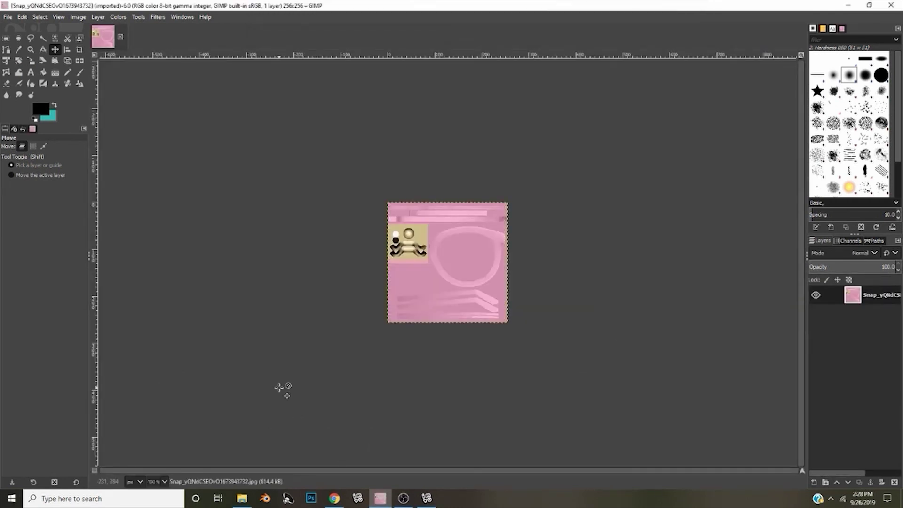
Add a new empty layer named Layer and confirm the image mode is RGB
{"action": "left_click", "coordinate": [815, 484]}
{"action": "left_click", "coordinate": [830, 473]}
{"action": "key", "text": "r"}
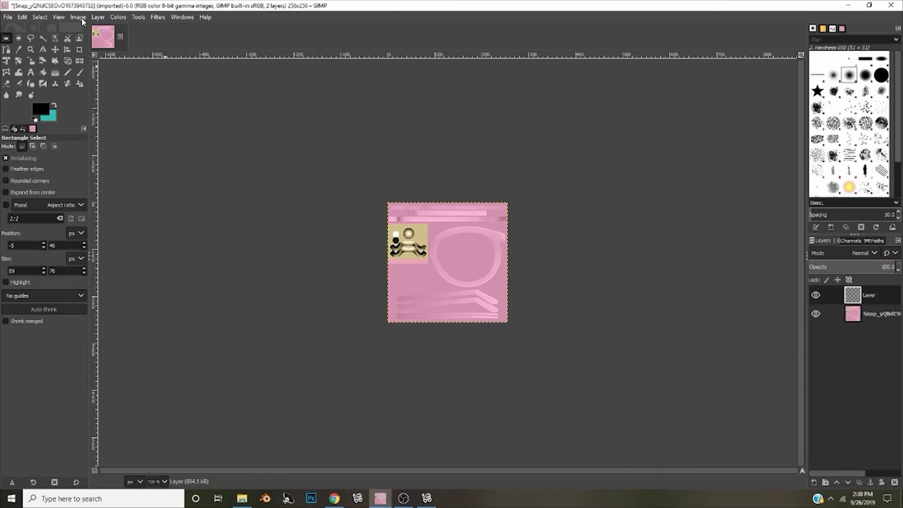
{"action": "left_click", "coordinate": [78, 18]}
{"action": "mouse_move", "coordinate": [92, 47]}
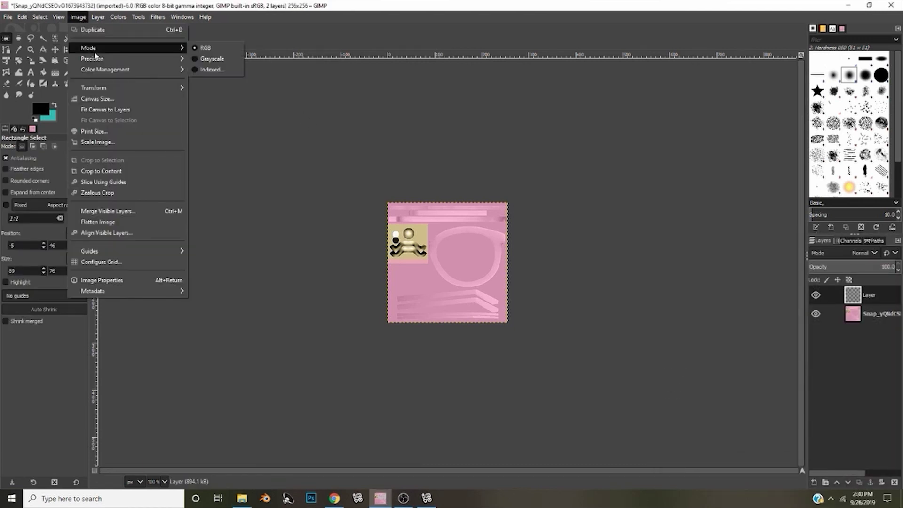
{"action": "left_click", "coordinate": [220, 48]}
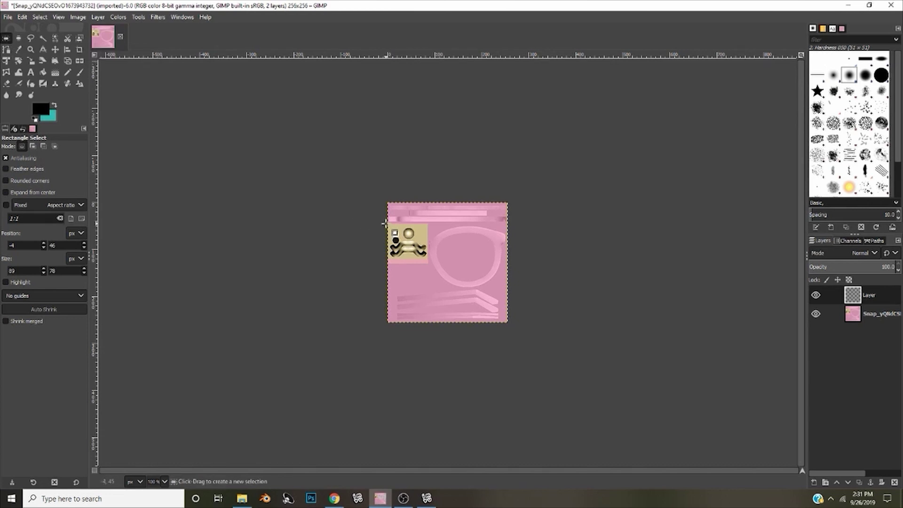
Select everything except the beige patch in the texture's top-left corner
{"action": "left_click_drag", "start_coordinate": [386, 225], "coordinate": [428, 258]}
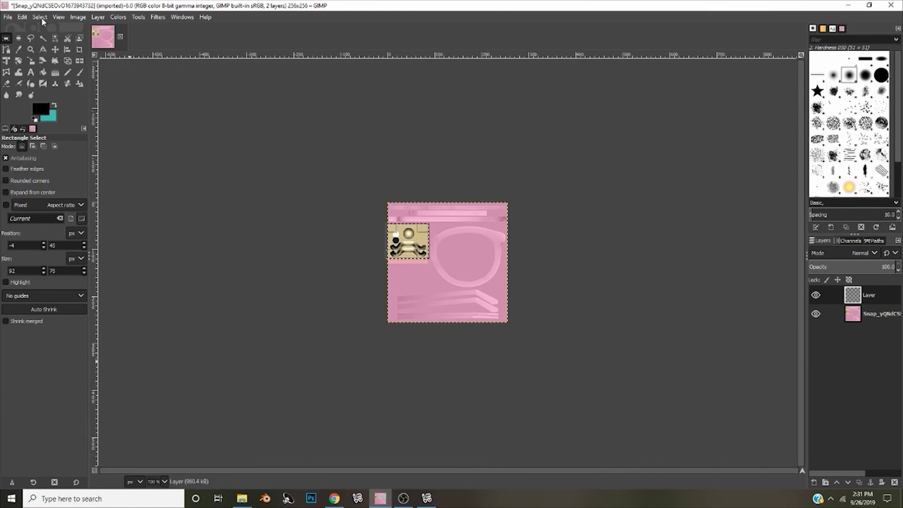
{"action": "left_click", "coordinate": [40, 17]}
{"action": "left_click", "coordinate": [47, 27]}
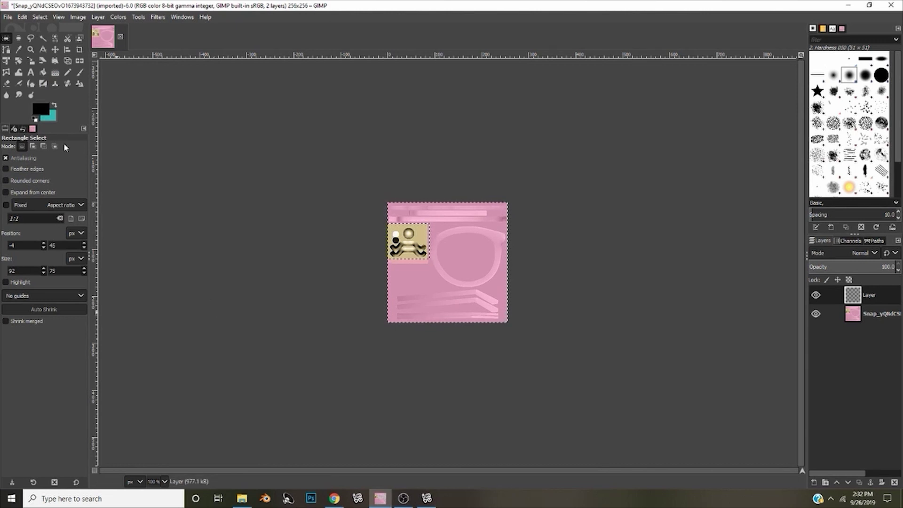
Set the background colour to turquoise 32bbb3
{"action": "left_click", "coordinate": [54, 120]}
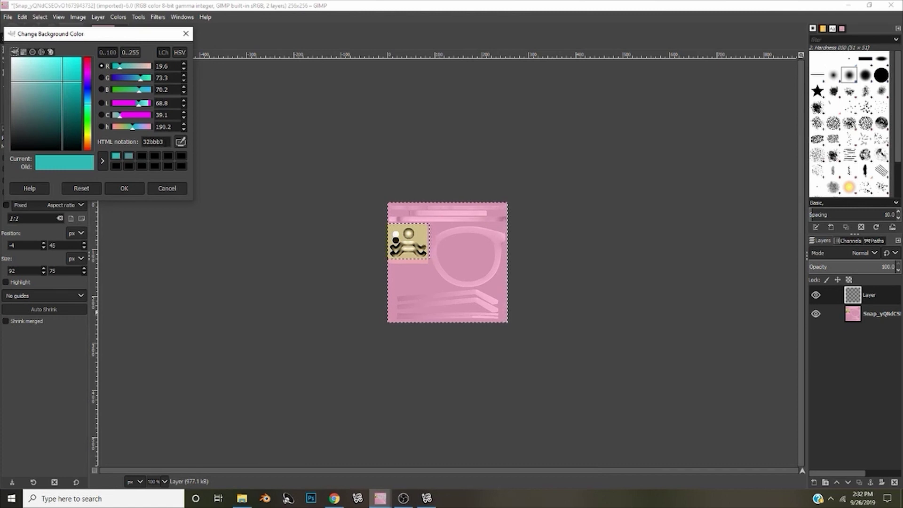
{"action": "double_click", "coordinate": [152, 141]}
{"action": "left_click", "coordinate": [124, 188]}
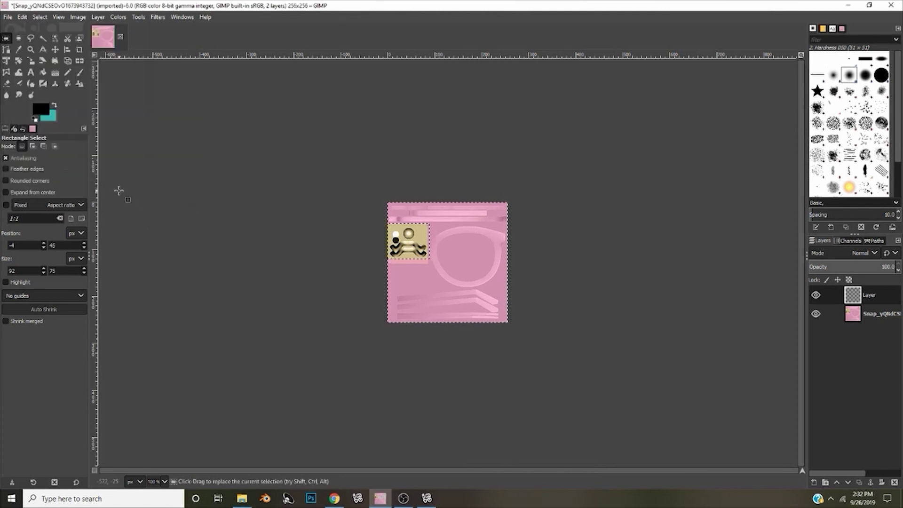
Bucket-fill the selection with turquoise and set the layer mode to Darken only
{"action": "left_click", "coordinate": [43, 74]}
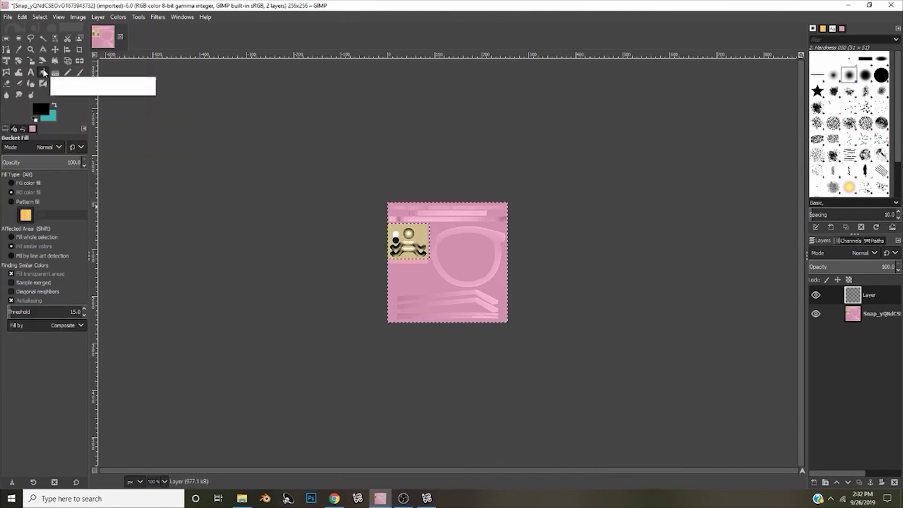
{"action": "left_click", "coordinate": [465, 293]}
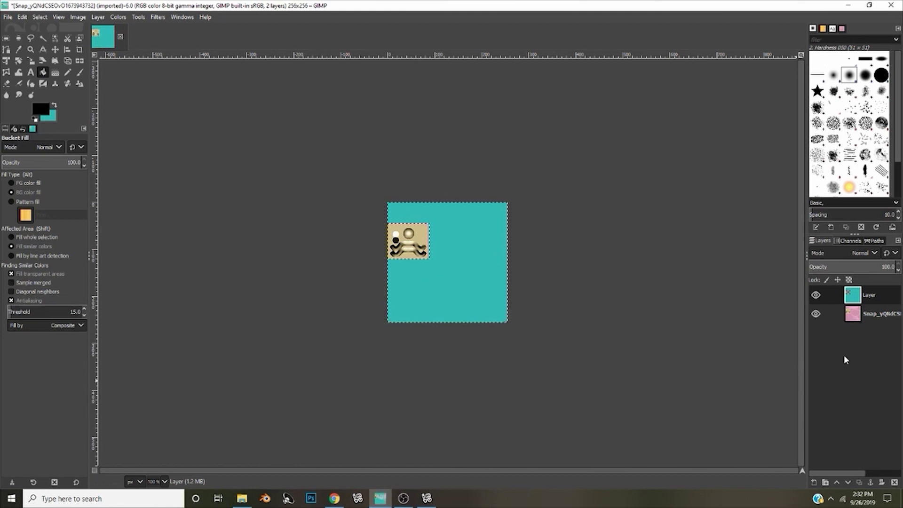
{"action": "left_click", "coordinate": [857, 254]}
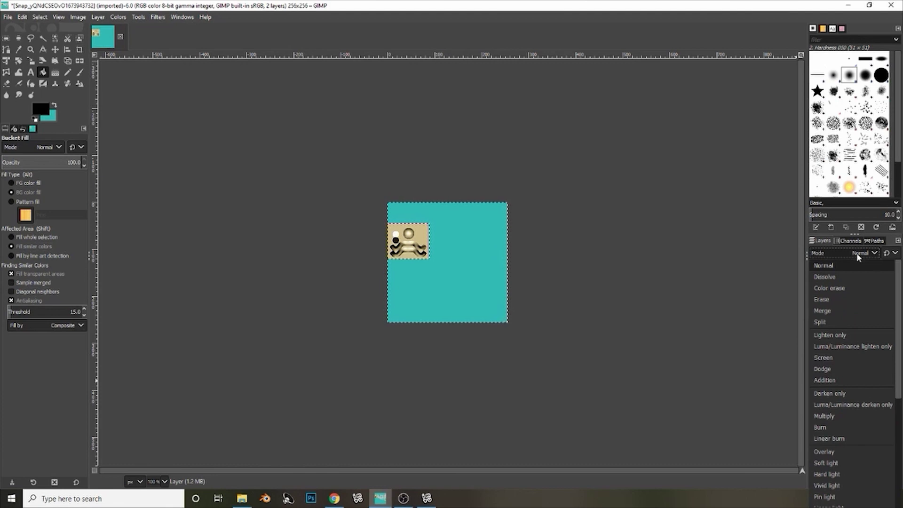
{"action": "left_click", "coordinate": [844, 394]}
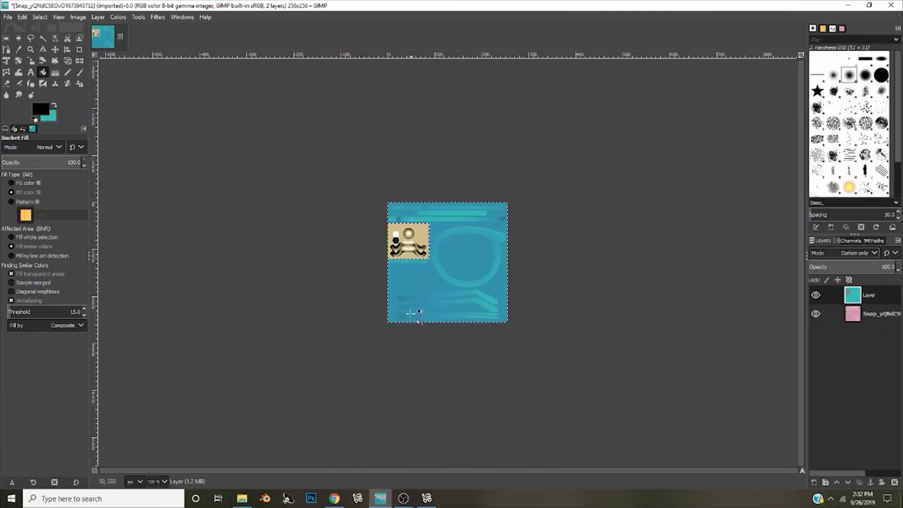
Export the frame texture as JPEG file GlassesTexture at quality 98
{"action": "left_click", "coordinate": [8, 17]}
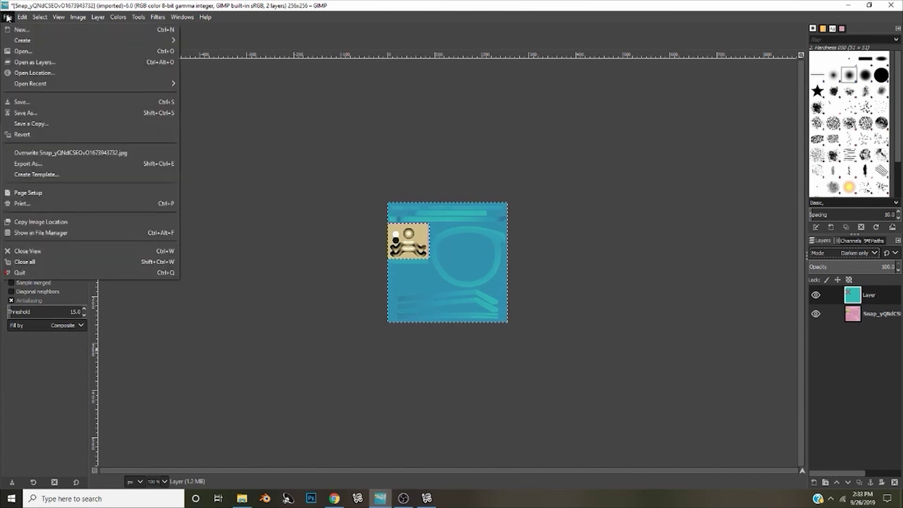
{"action": "left_click", "coordinate": [49, 162]}
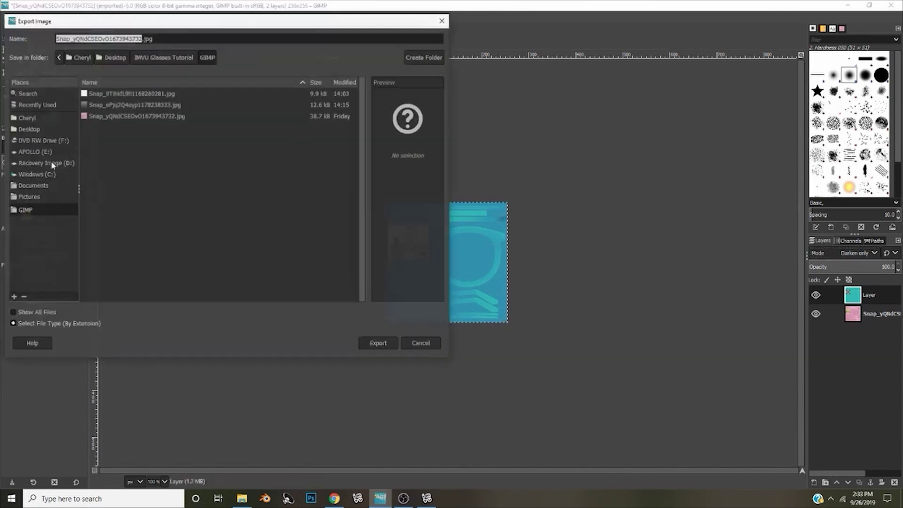
{"action": "left_click", "coordinate": [51, 324]}
{"action": "scroll", "coordinate": [55, 282], "scroll_direction": "down", "scroll_amount": 1}
{"action": "scroll", "coordinate": [56, 282], "scroll_direction": "down", "scroll_amount": 5}
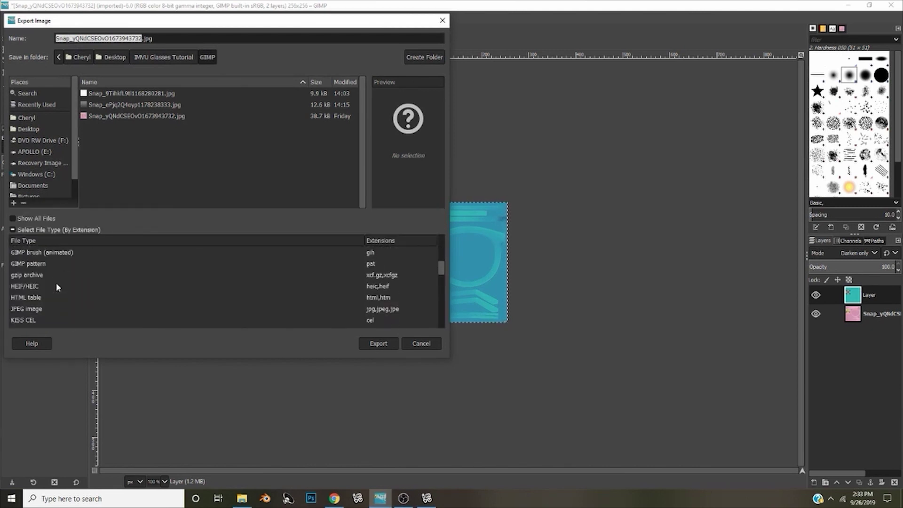
{"action": "left_click", "coordinate": [36, 309]}
{"action": "triple_click", "coordinate": [55, 44]}
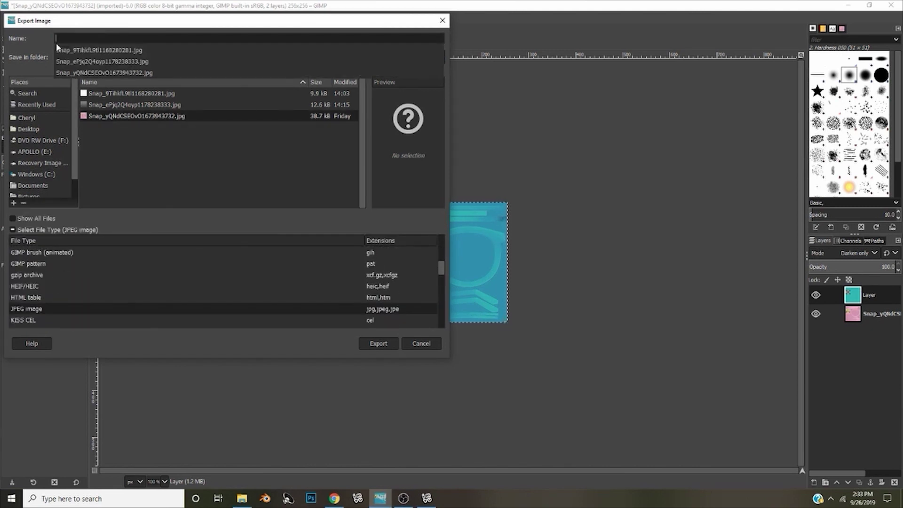
{"action": "type", "text": "GlassesTexture"}
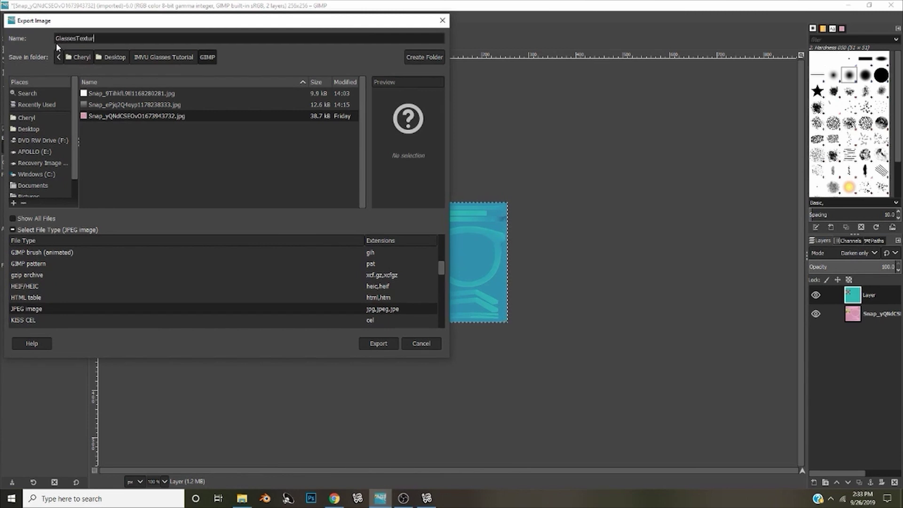
{"action": "left_click", "coordinate": [375, 345]}
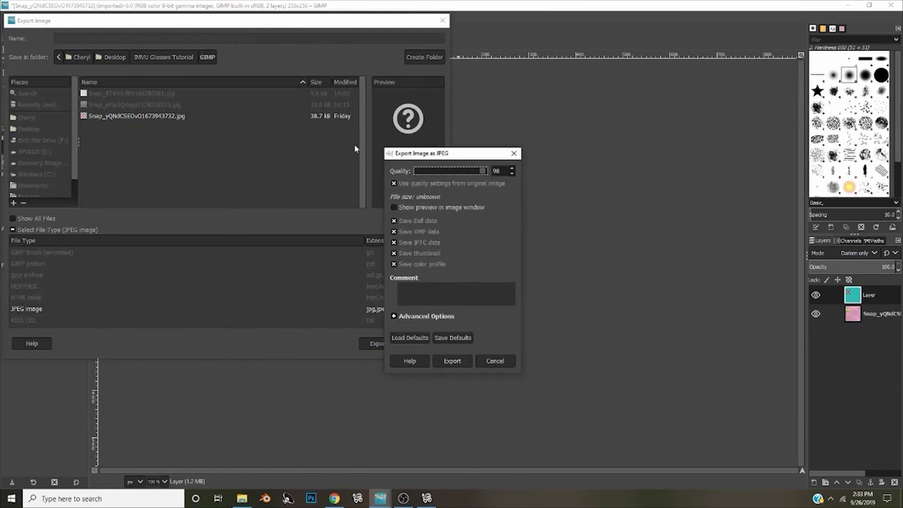
{"action": "left_click", "coordinate": [448, 362]}
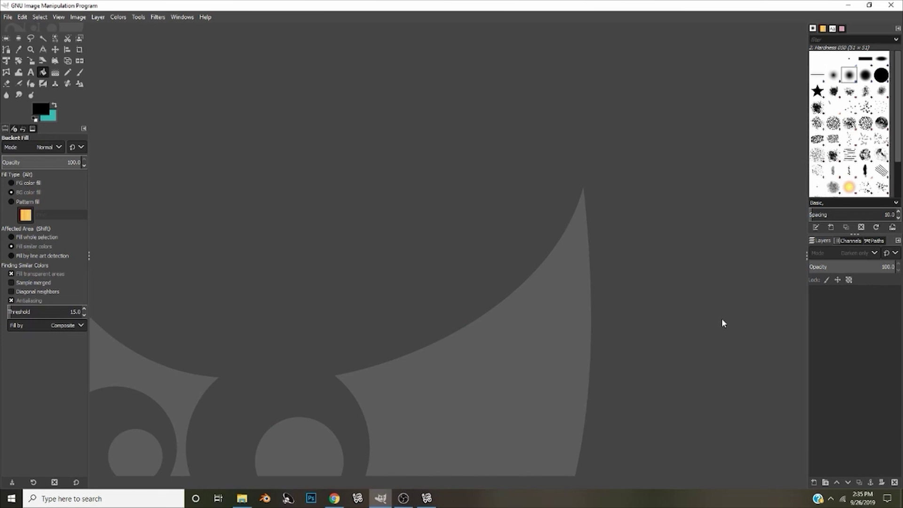
Open the plain white Snap_9Tihkf snapshot image
{"action": "left_click", "coordinate": [8, 17]}
{"action": "left_click", "coordinate": [21, 48]}
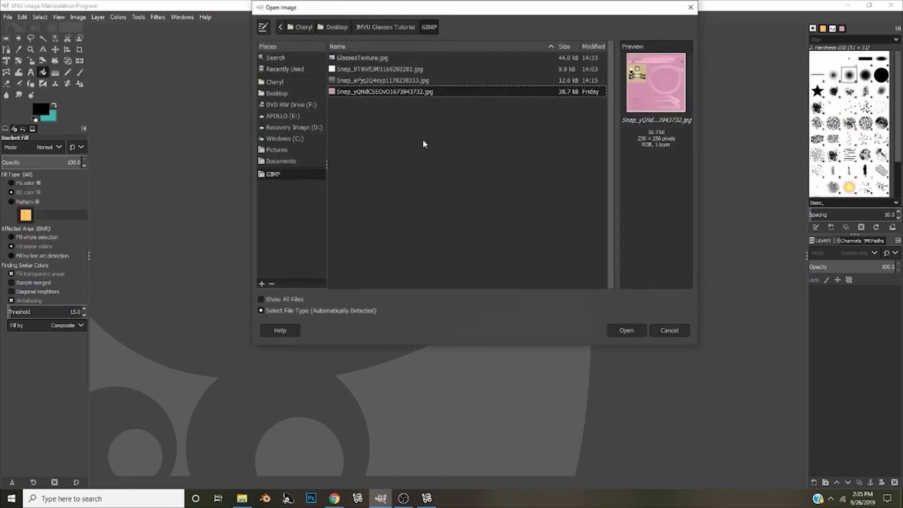
{"action": "left_click", "coordinate": [386, 68]}
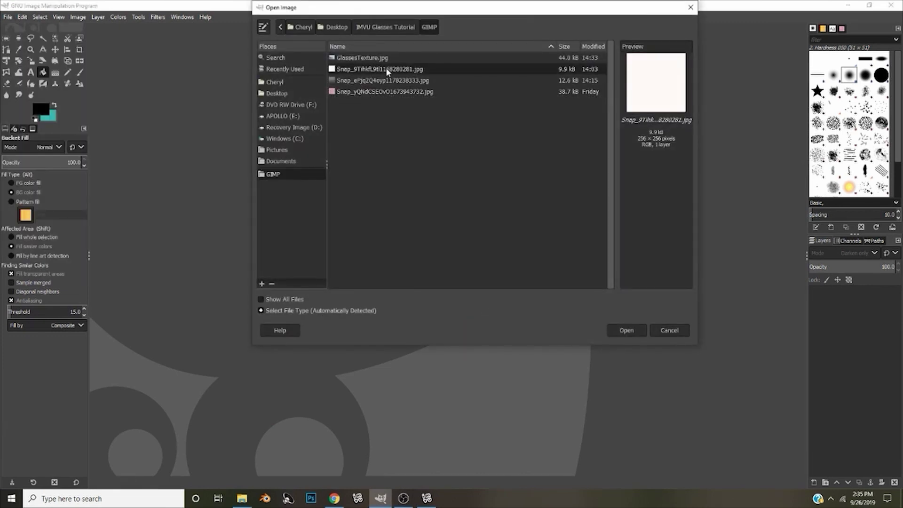
{"action": "left_click", "coordinate": [630, 330]}
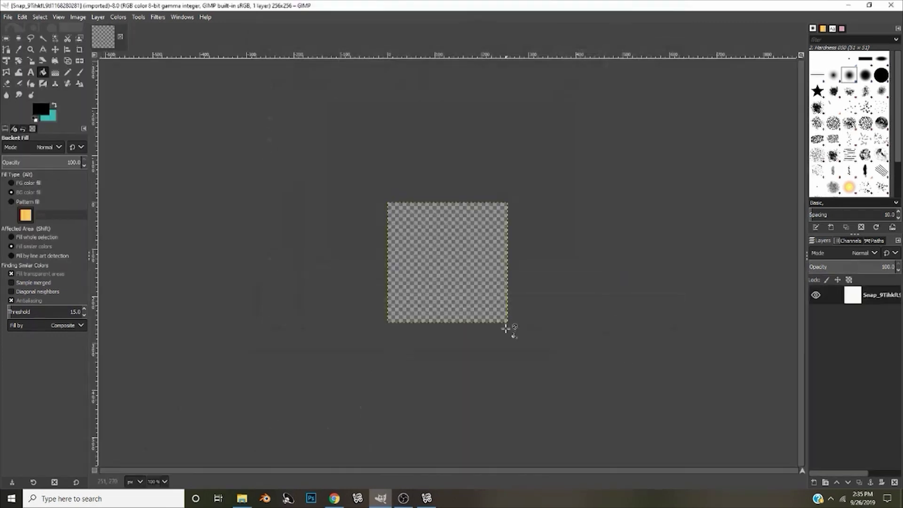
Set the background colour to dark teal 005952
{"action": "left_click", "coordinate": [53, 119]}
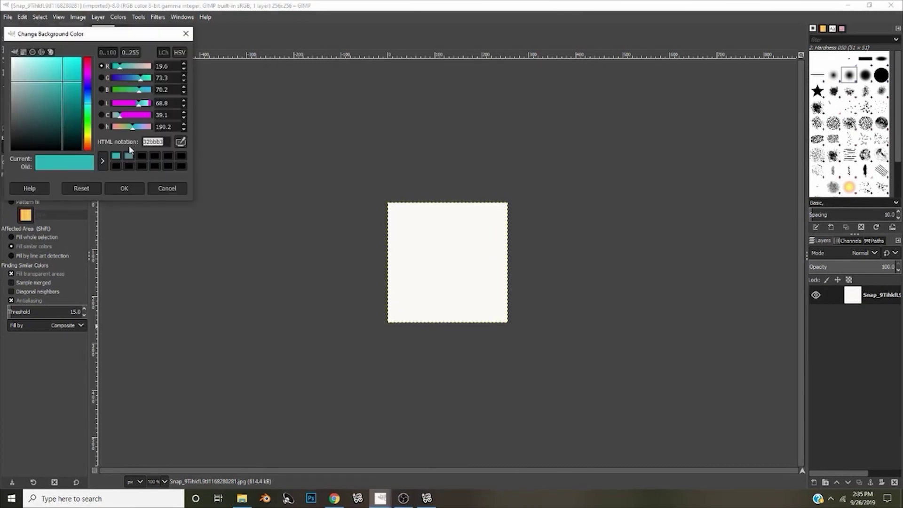
{"action": "type", "text": "005952"}
{"action": "left_click", "coordinate": [135, 187]}
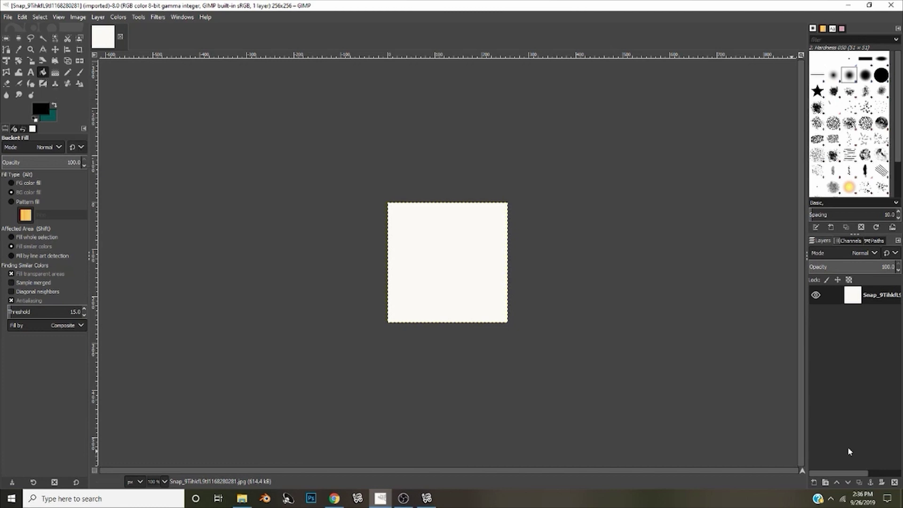
Add a new transparent layer and bucket-fill it entirely with dark teal 005952
{"action": "left_click", "coordinate": [813, 484]}
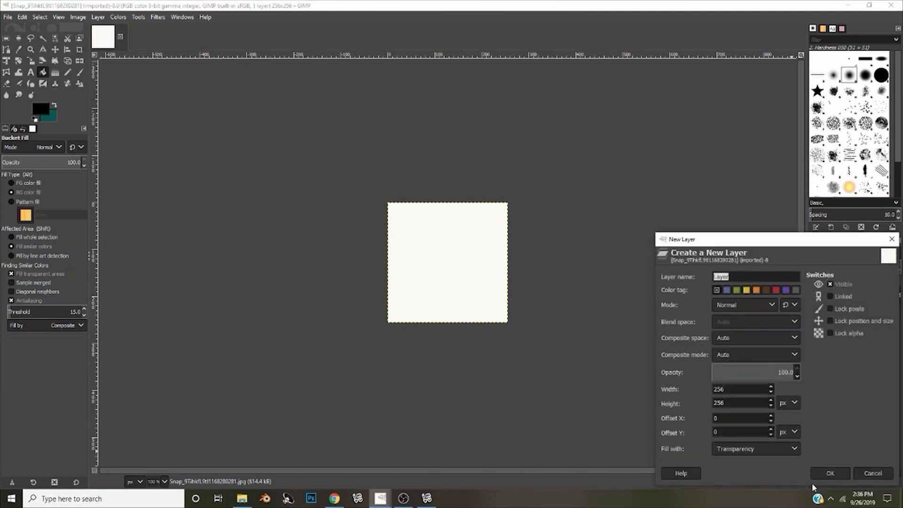
{"action": "left_click", "coordinate": [830, 473]}
{"action": "key", "text": "m"}
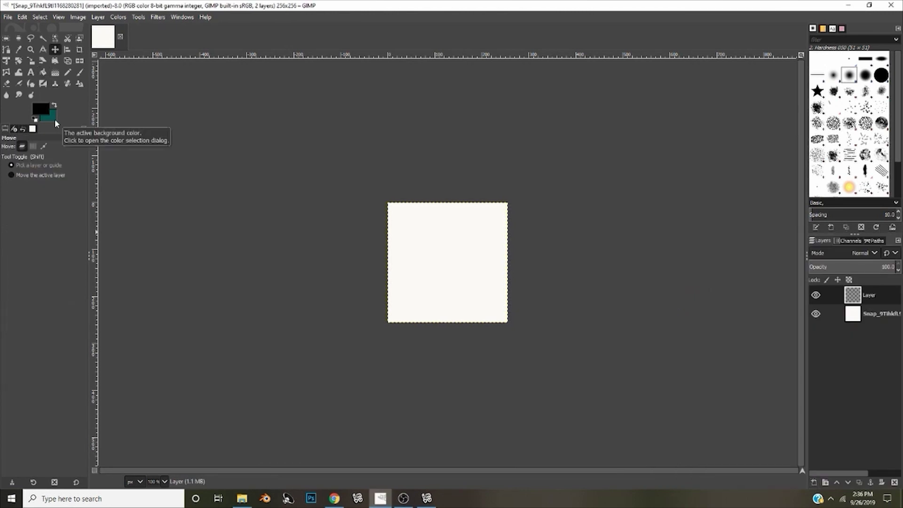
{"action": "left_click", "coordinate": [42, 74]}
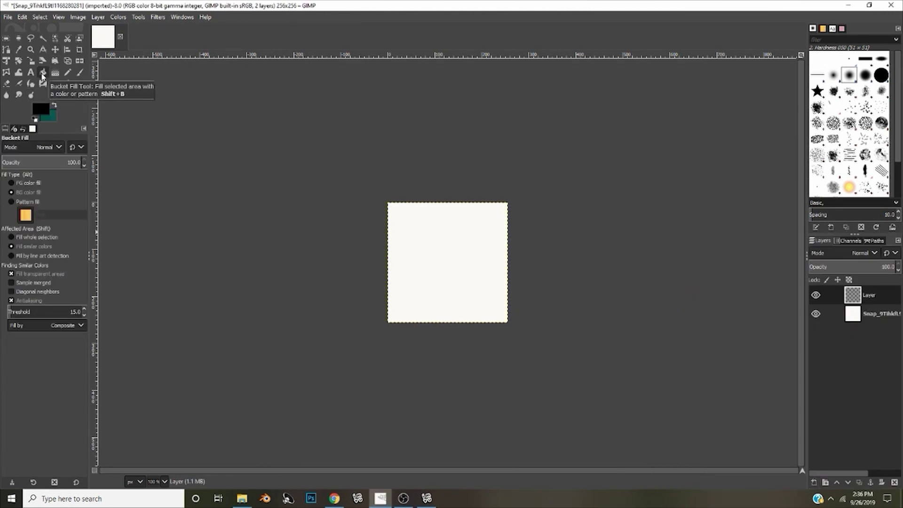
{"action": "left_click", "coordinate": [446, 265]}
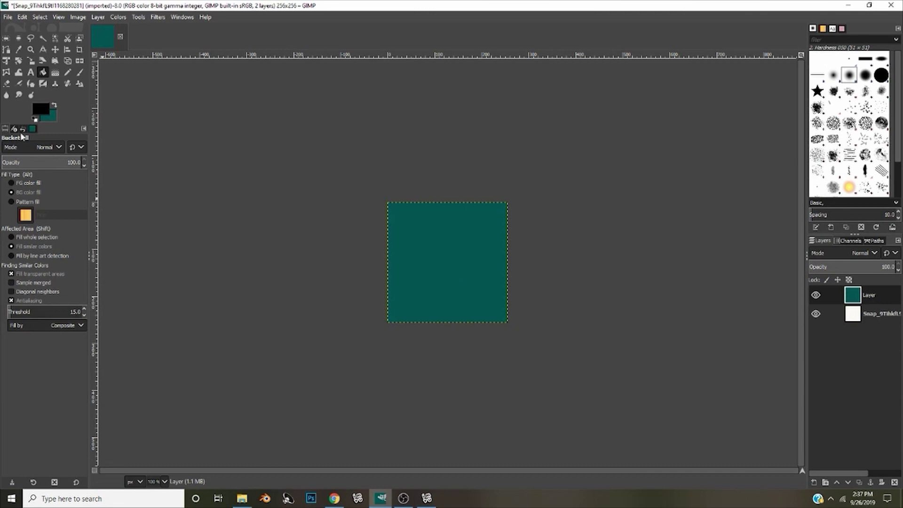
Export the dark teal lens texture as JPEG file GlassesLenses
{"action": "left_click", "coordinate": [9, 18]}
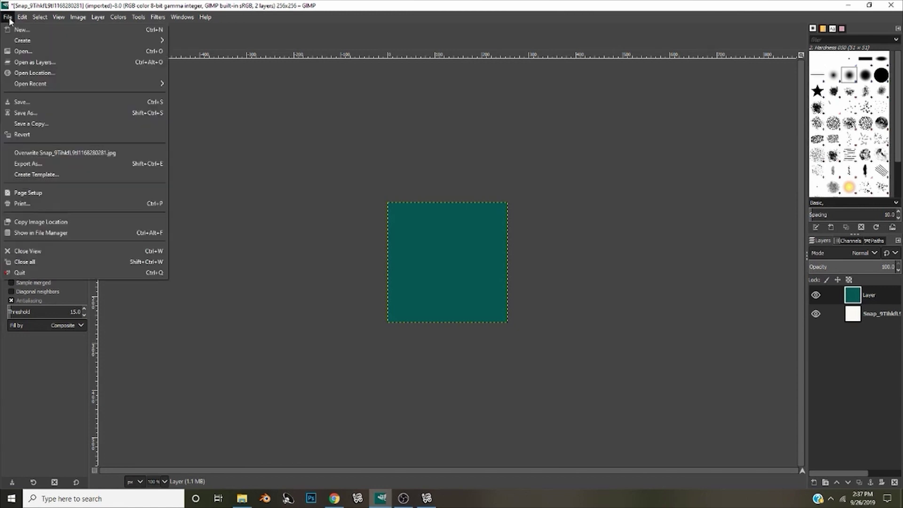
{"action": "left_click", "coordinate": [44, 162]}
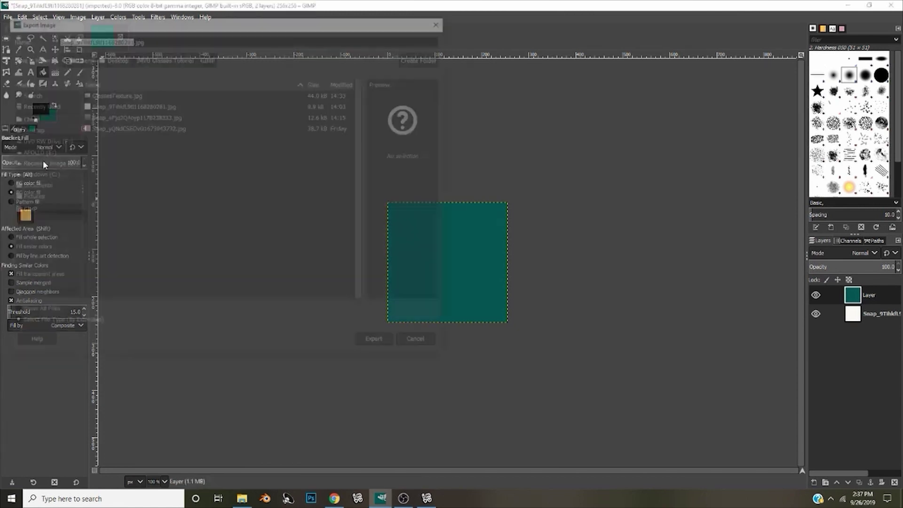
{"action": "left_click", "coordinate": [40, 323]}
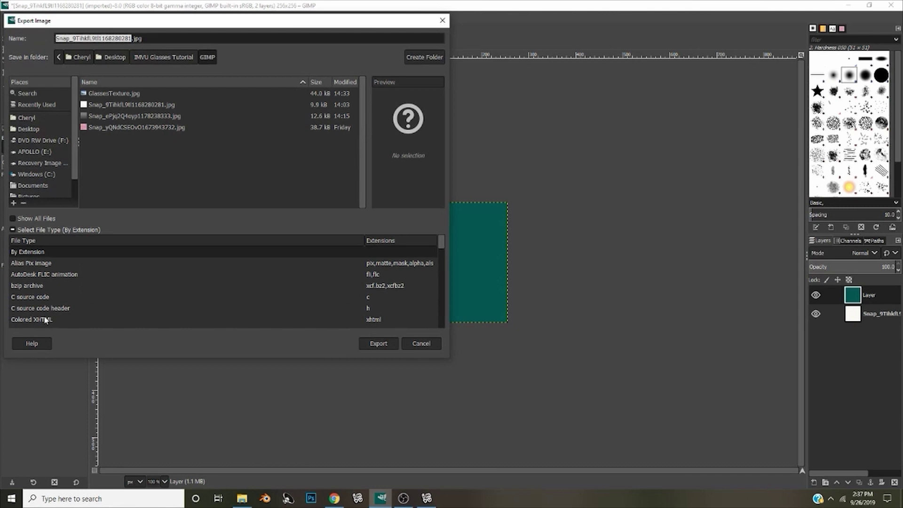
{"action": "scroll", "coordinate": [63, 264], "scroll_direction": "down", "scroll_amount": 5}
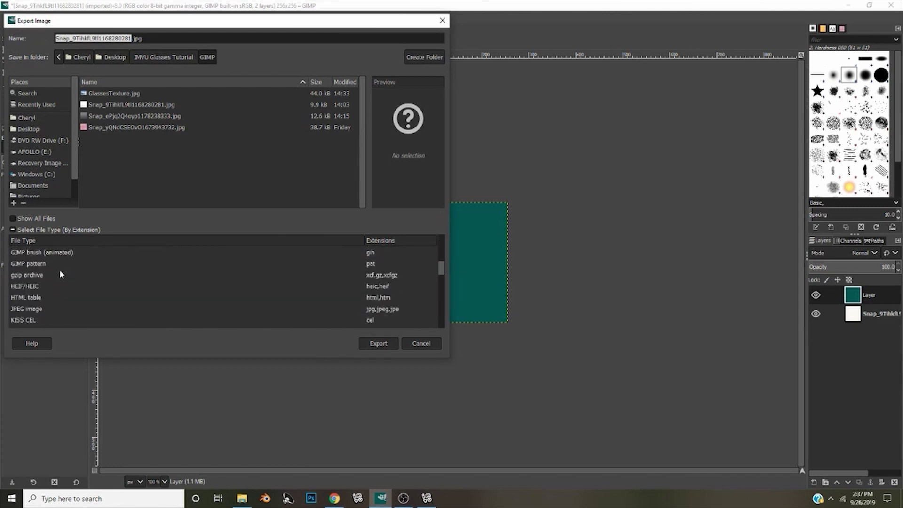
{"action": "left_click", "coordinate": [28, 294]}
{"action": "left_click_drag", "start_coordinate": [133, 38], "coordinate": [47, 40]}
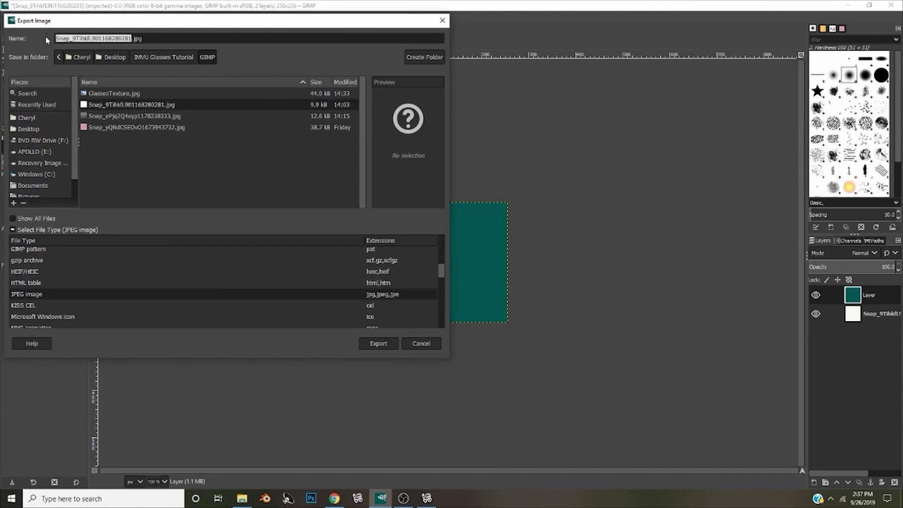
{"action": "type", "text": "GlassesLenses"}
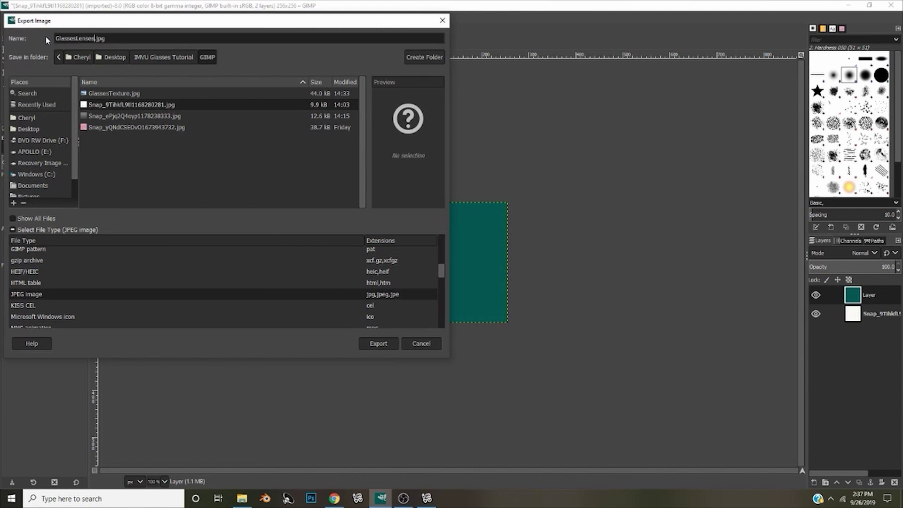
{"action": "left_click", "coordinate": [364, 345]}
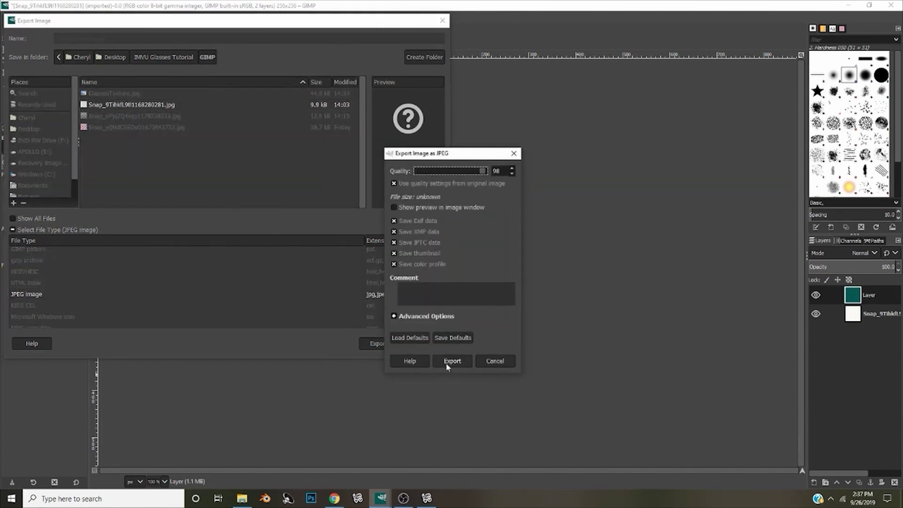
{"action": "left_click", "coordinate": [448, 361]}
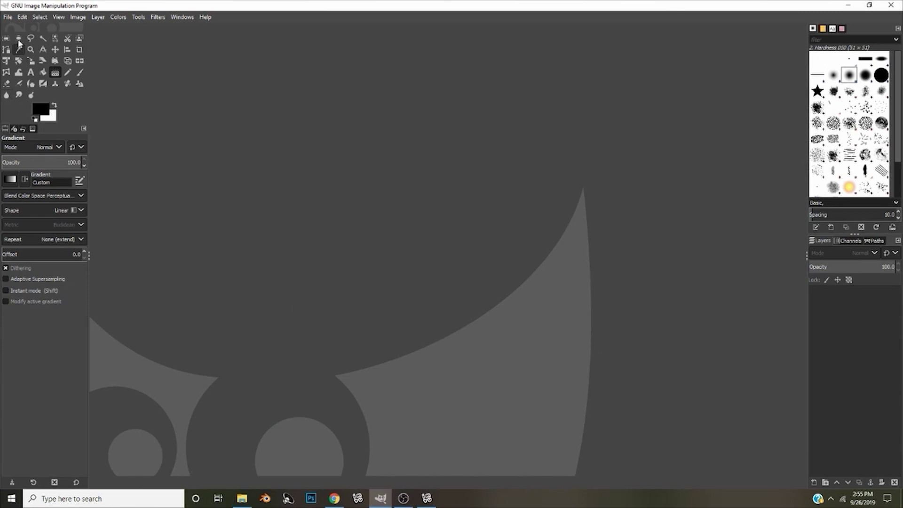
Open the grey gradient snapshot JPG and set the background colour to white ffffff
{"action": "left_click", "coordinate": [7, 17]}
{"action": "left_click", "coordinate": [23, 49]}
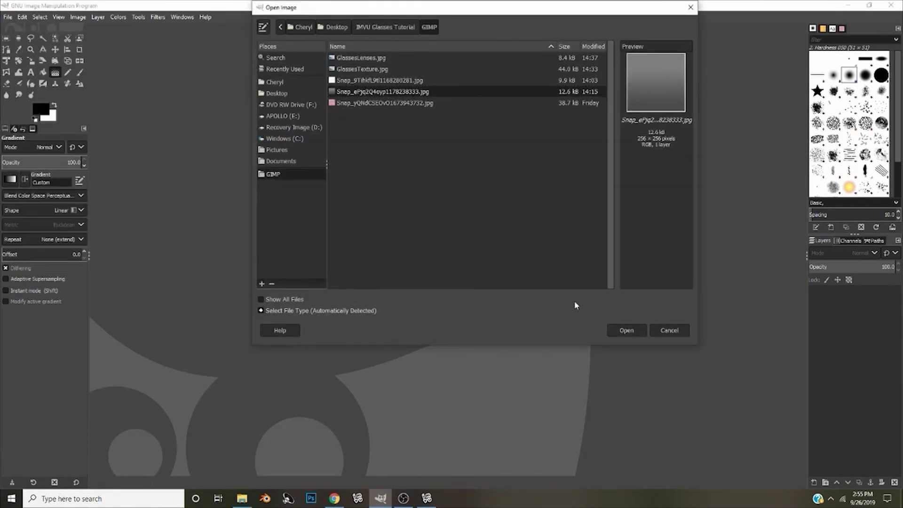
{"action": "left_click", "coordinate": [625, 328]}
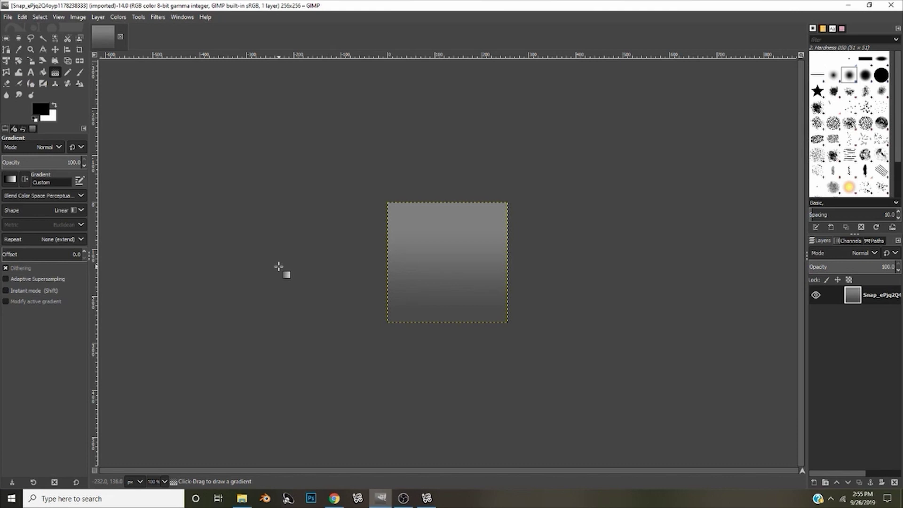
{"action": "left_click", "coordinate": [53, 117]}
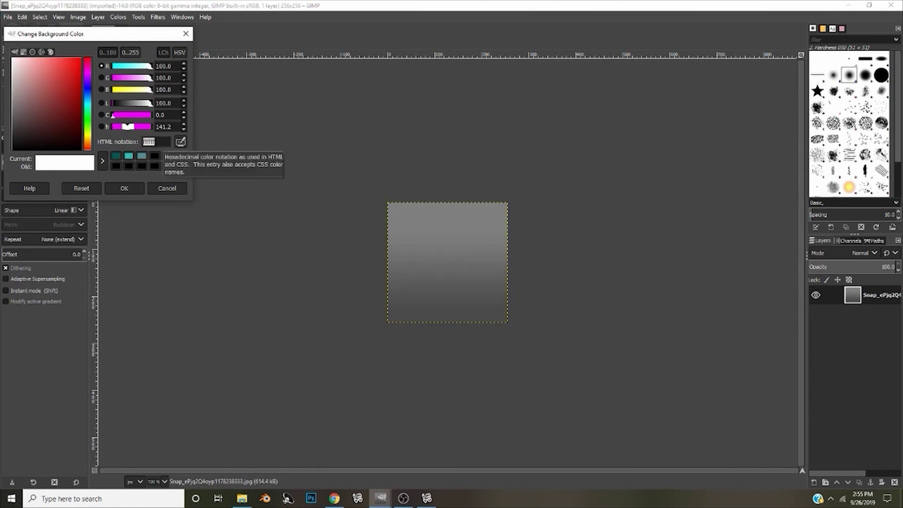
{"action": "left_click", "coordinate": [124, 188]}
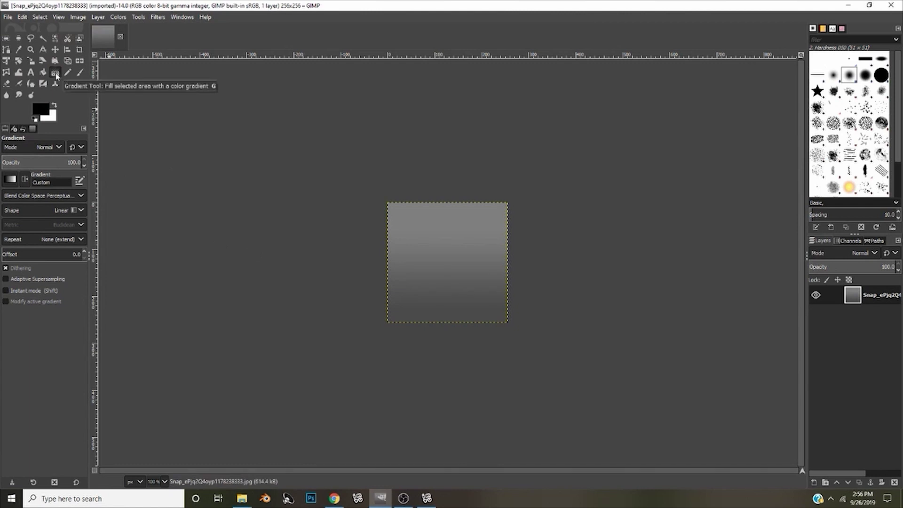
Draw an FG to BG (RGB) gradient from the image's bottom edge to its top
{"action": "left_click", "coordinate": [10, 179]}
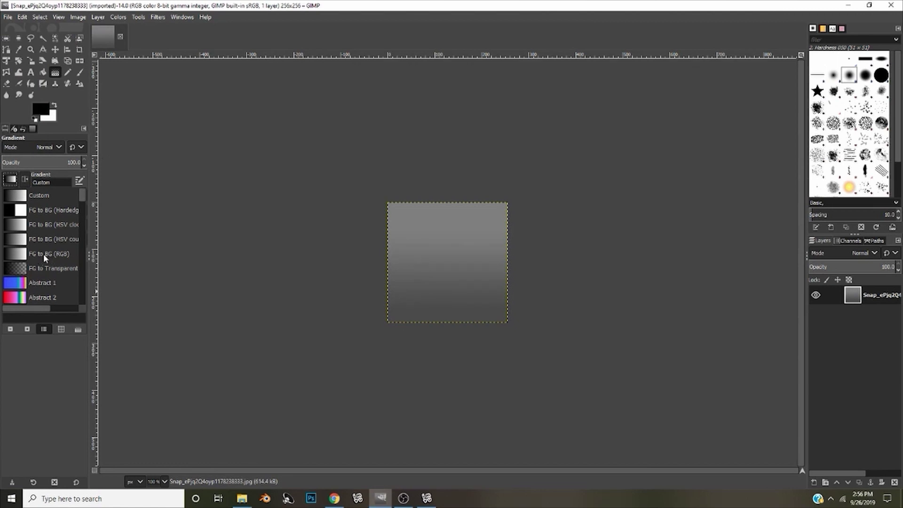
{"action": "double_click", "coordinate": [22, 254]}
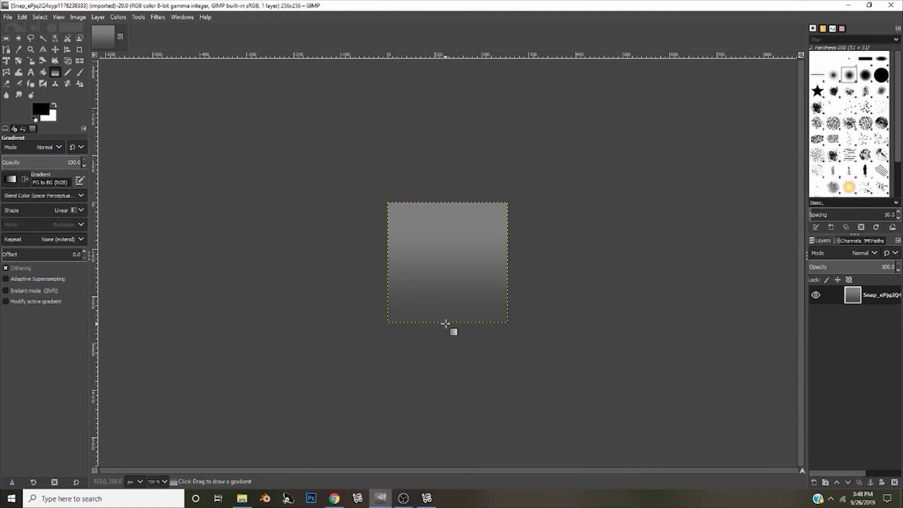
{"action": "left_click_drag", "start_coordinate": [444, 323], "coordinate": [446, 203]}
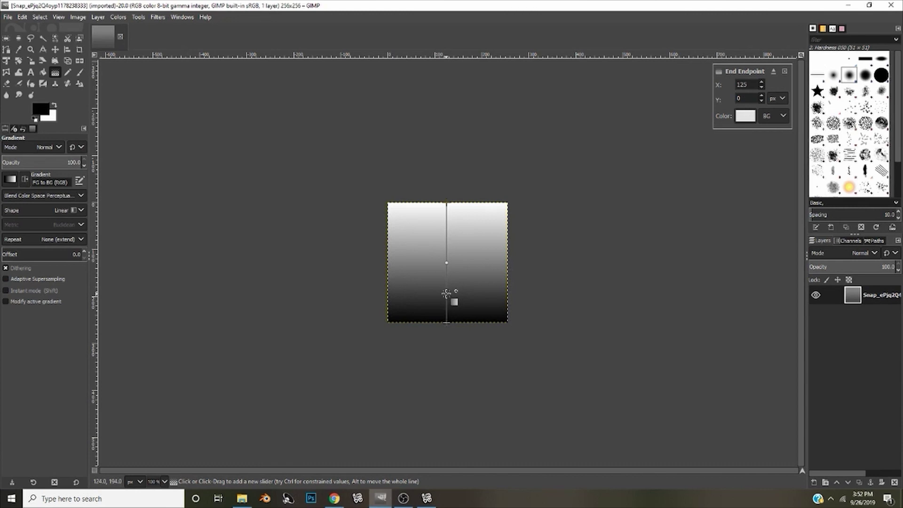
Add two gradient stops and set the lower one to position 15.00 and black
{"action": "left_click", "coordinate": [445, 294]}
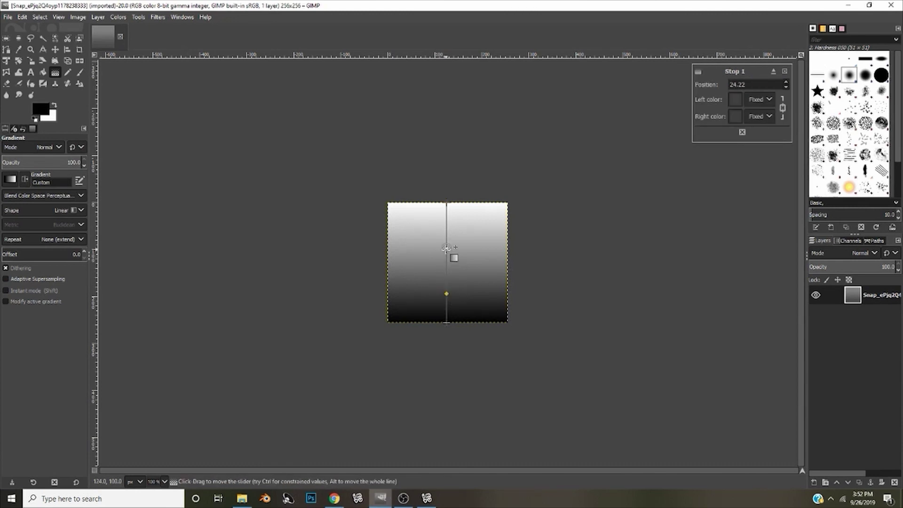
{"action": "left_click", "coordinate": [446, 241]}
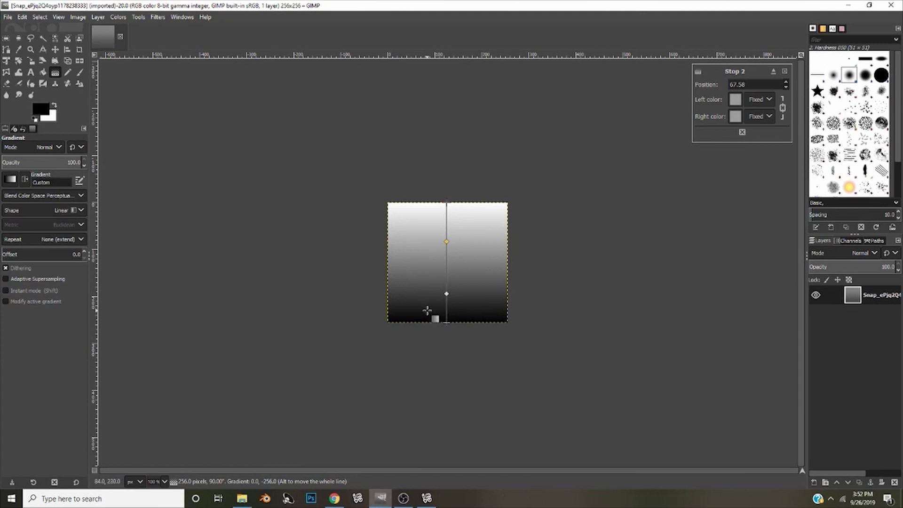
{"action": "left_click", "coordinate": [446, 322]}
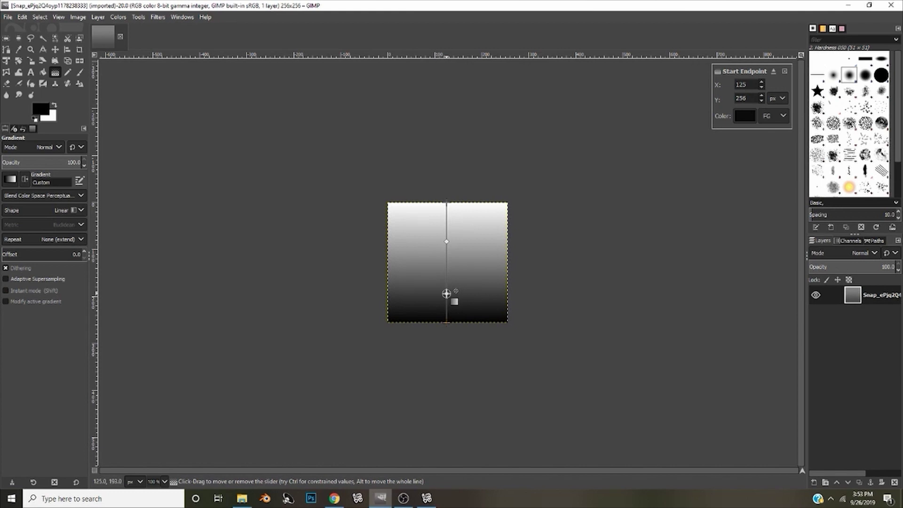
{"action": "left_click", "coordinate": [446, 293]}
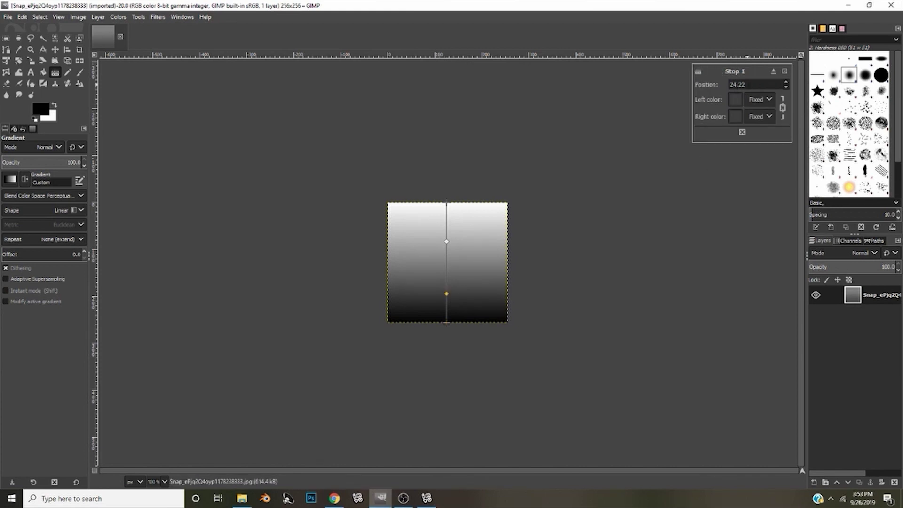
{"action": "key", "text": "Tab"}
{"action": "type", "text": "15.00"}
{"action": "left_click", "coordinate": [735, 100]}
{"action": "left_click", "coordinate": [662, 152]}
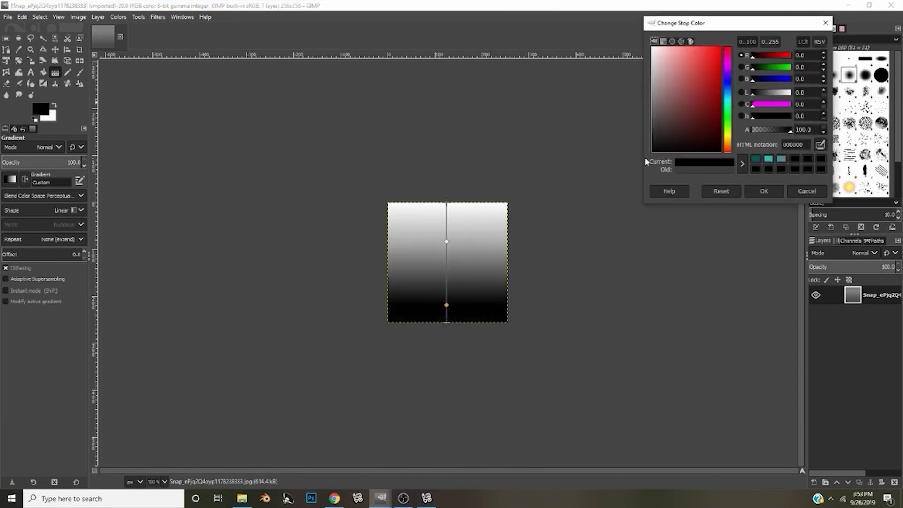
{"action": "left_click", "coordinate": [750, 191]}
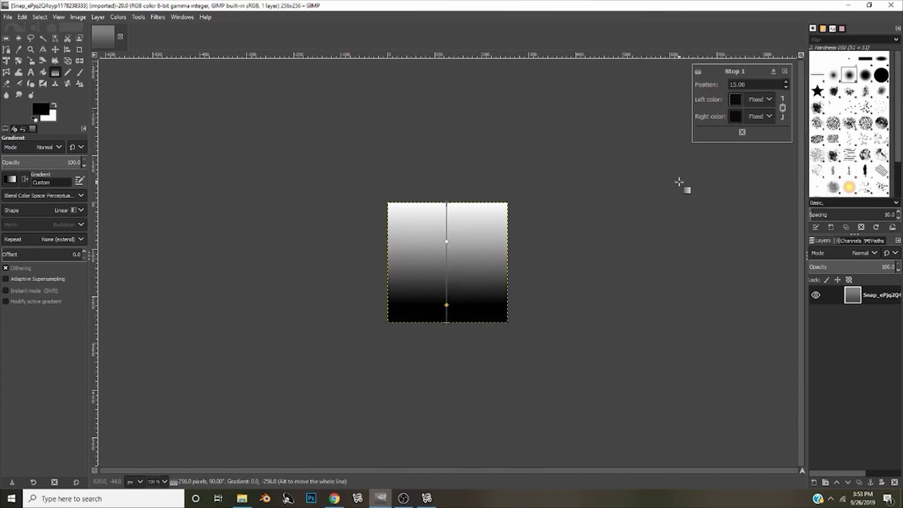
Set the upper stop to position 74.00 and white, then commit the gradient
{"action": "left_click", "coordinate": [446, 241]}
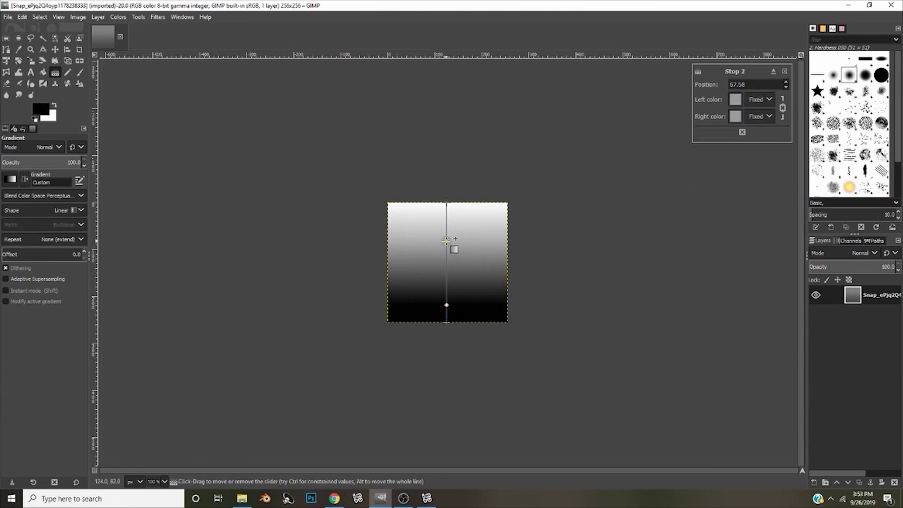
{"action": "left_click_drag", "start_coordinate": [746, 85], "coordinate": [697, 90]}
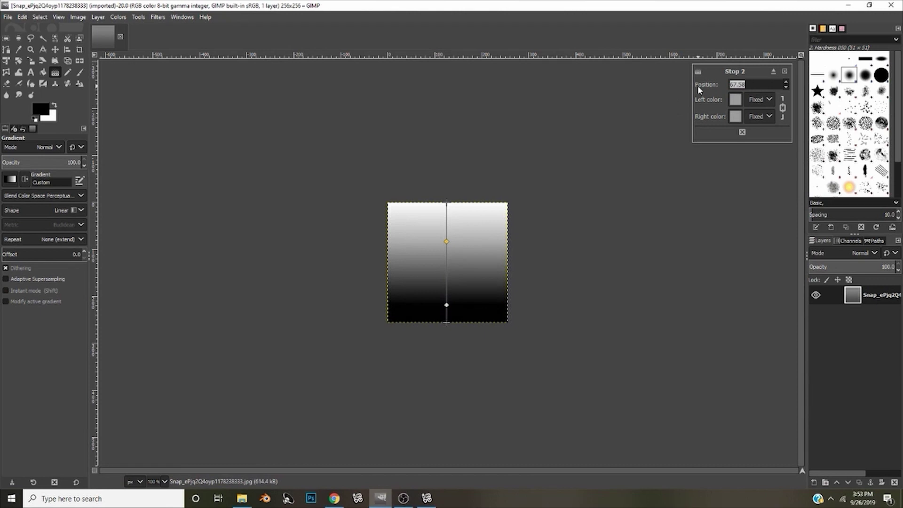
{"action": "type", "text": "74.00"}
{"action": "left_click", "coordinate": [736, 100]}
{"action": "left_click_drag", "start_coordinate": [657, 56], "coordinate": [650, 44]}
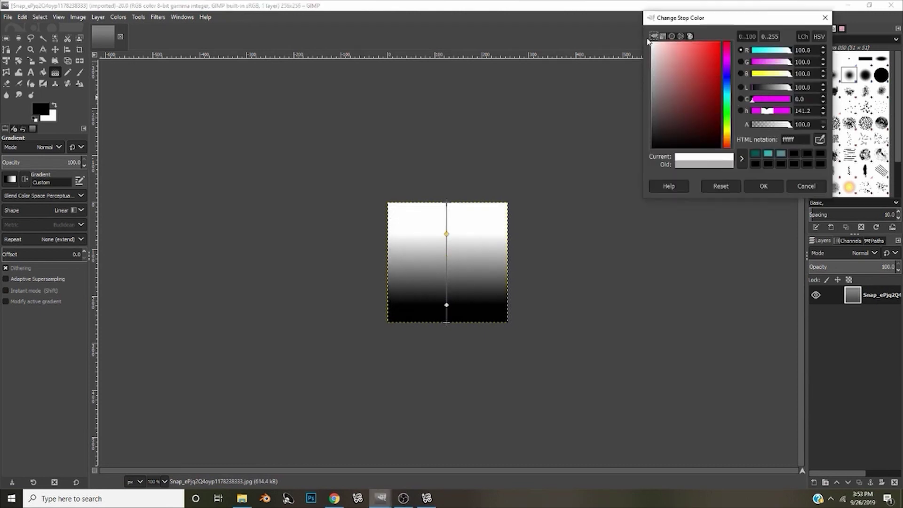
{"action": "left_click", "coordinate": [763, 188]}
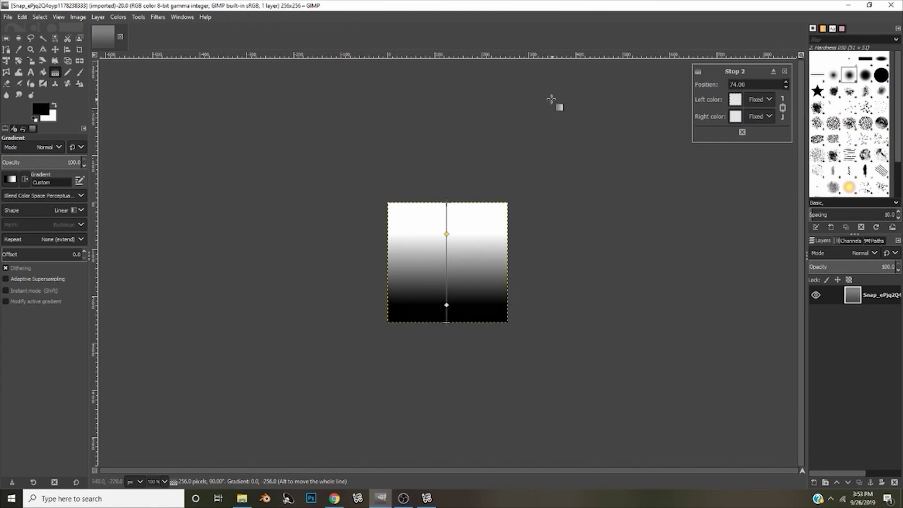
{"action": "left_click", "coordinate": [446, 202]}
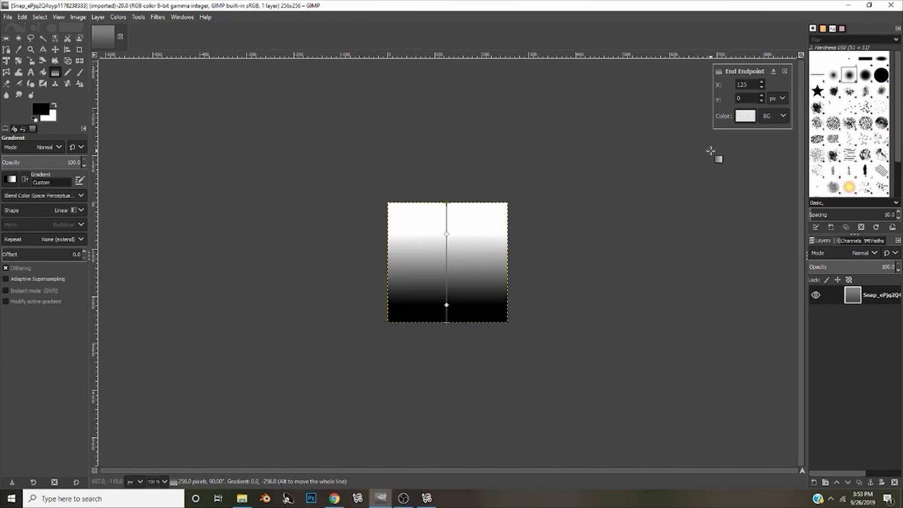
{"action": "key", "text": "Return"}
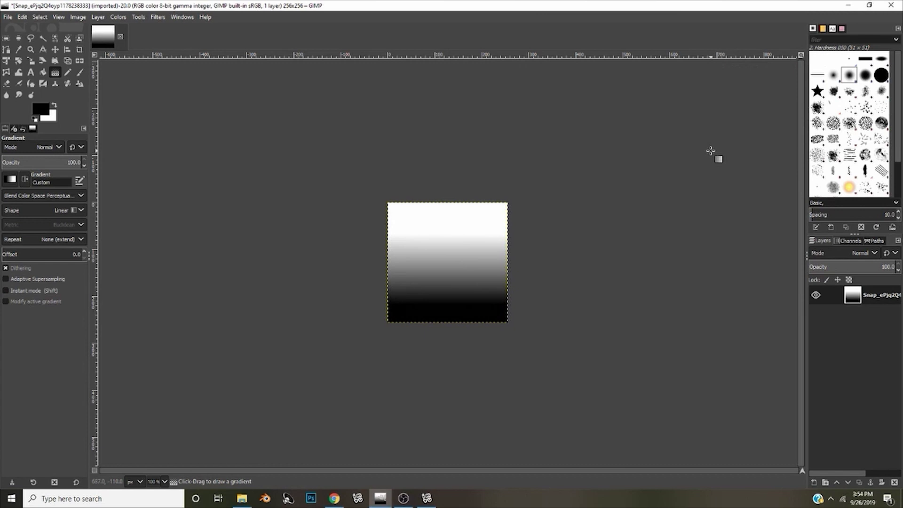
Export the gradient as a JPEG image named LenseOpacity.jpg, accepting the default JPEG settings
{"action": "left_click", "coordinate": [8, 17]}
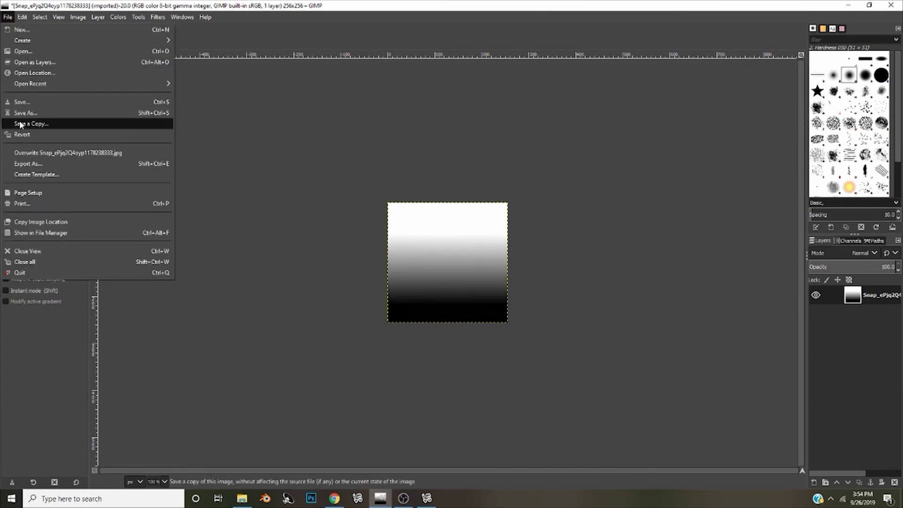
{"action": "left_click", "coordinate": [38, 165]}
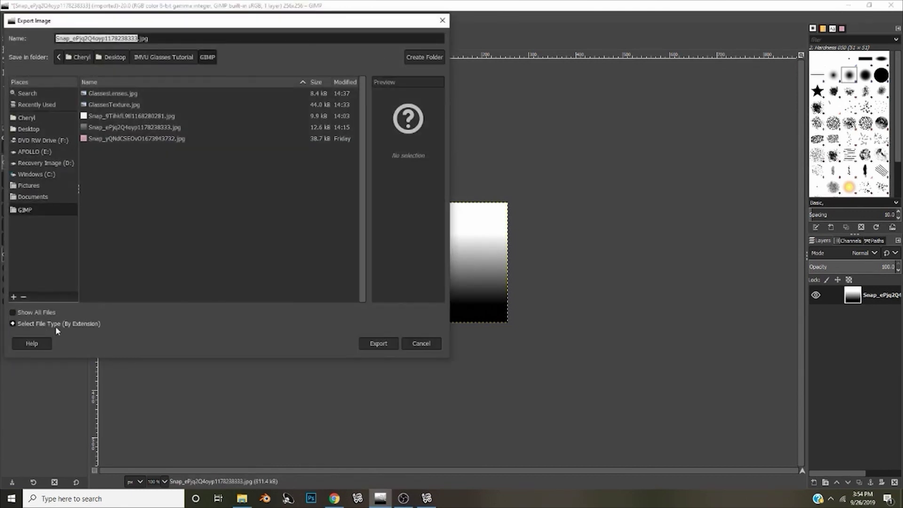
{"action": "left_click", "coordinate": [56, 324]}
{"action": "scroll", "coordinate": [68, 287], "scroll_direction": "down", "scroll_amount": 5}
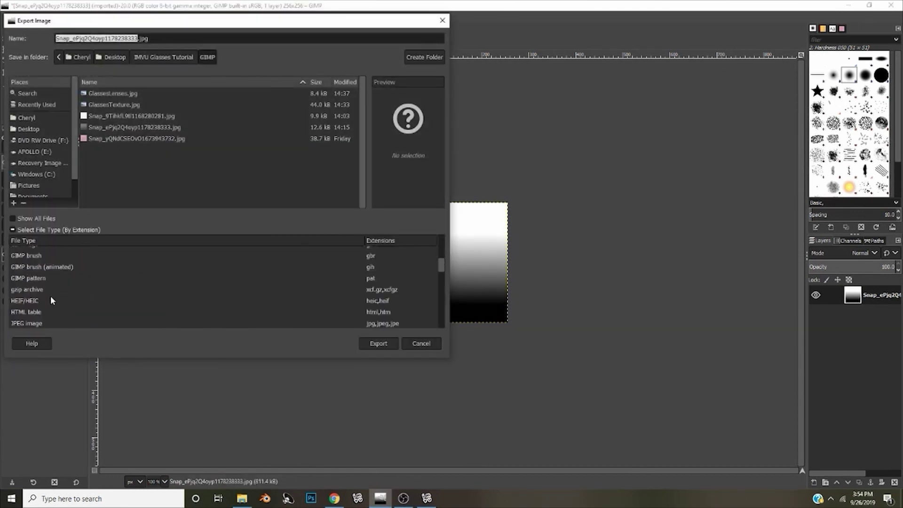
{"action": "left_click", "coordinate": [40, 321]}
{"action": "double_click", "coordinate": [88, 38]}
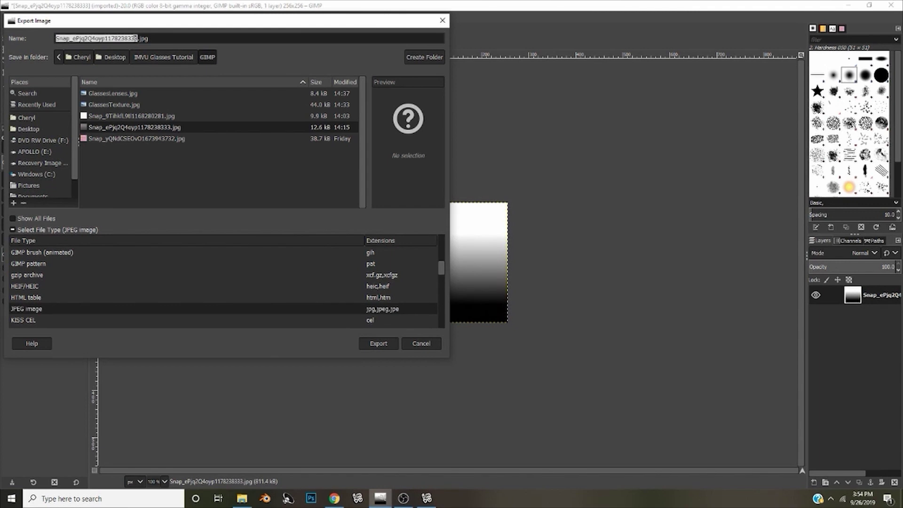
{"action": "type", "text": "LenseOpacity"}
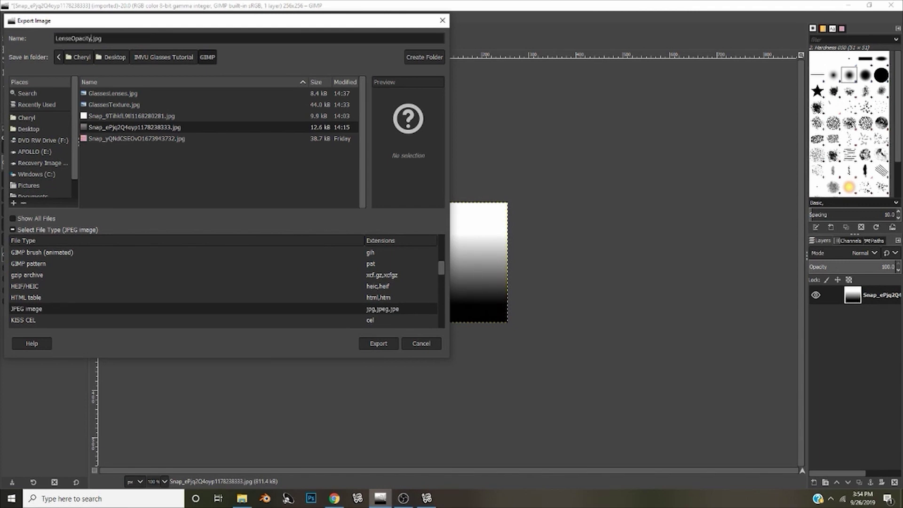
{"action": "left_click", "coordinate": [376, 343]}
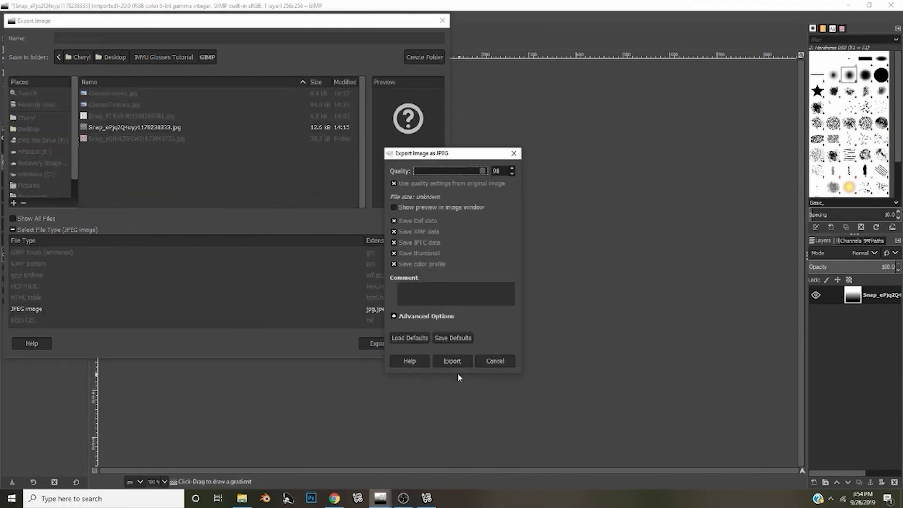
{"action": "left_click", "coordinate": [450, 361]}
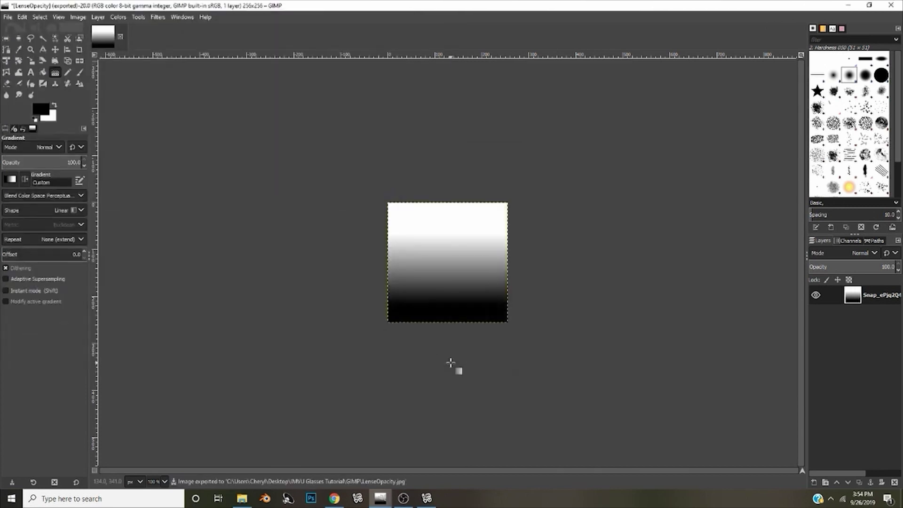